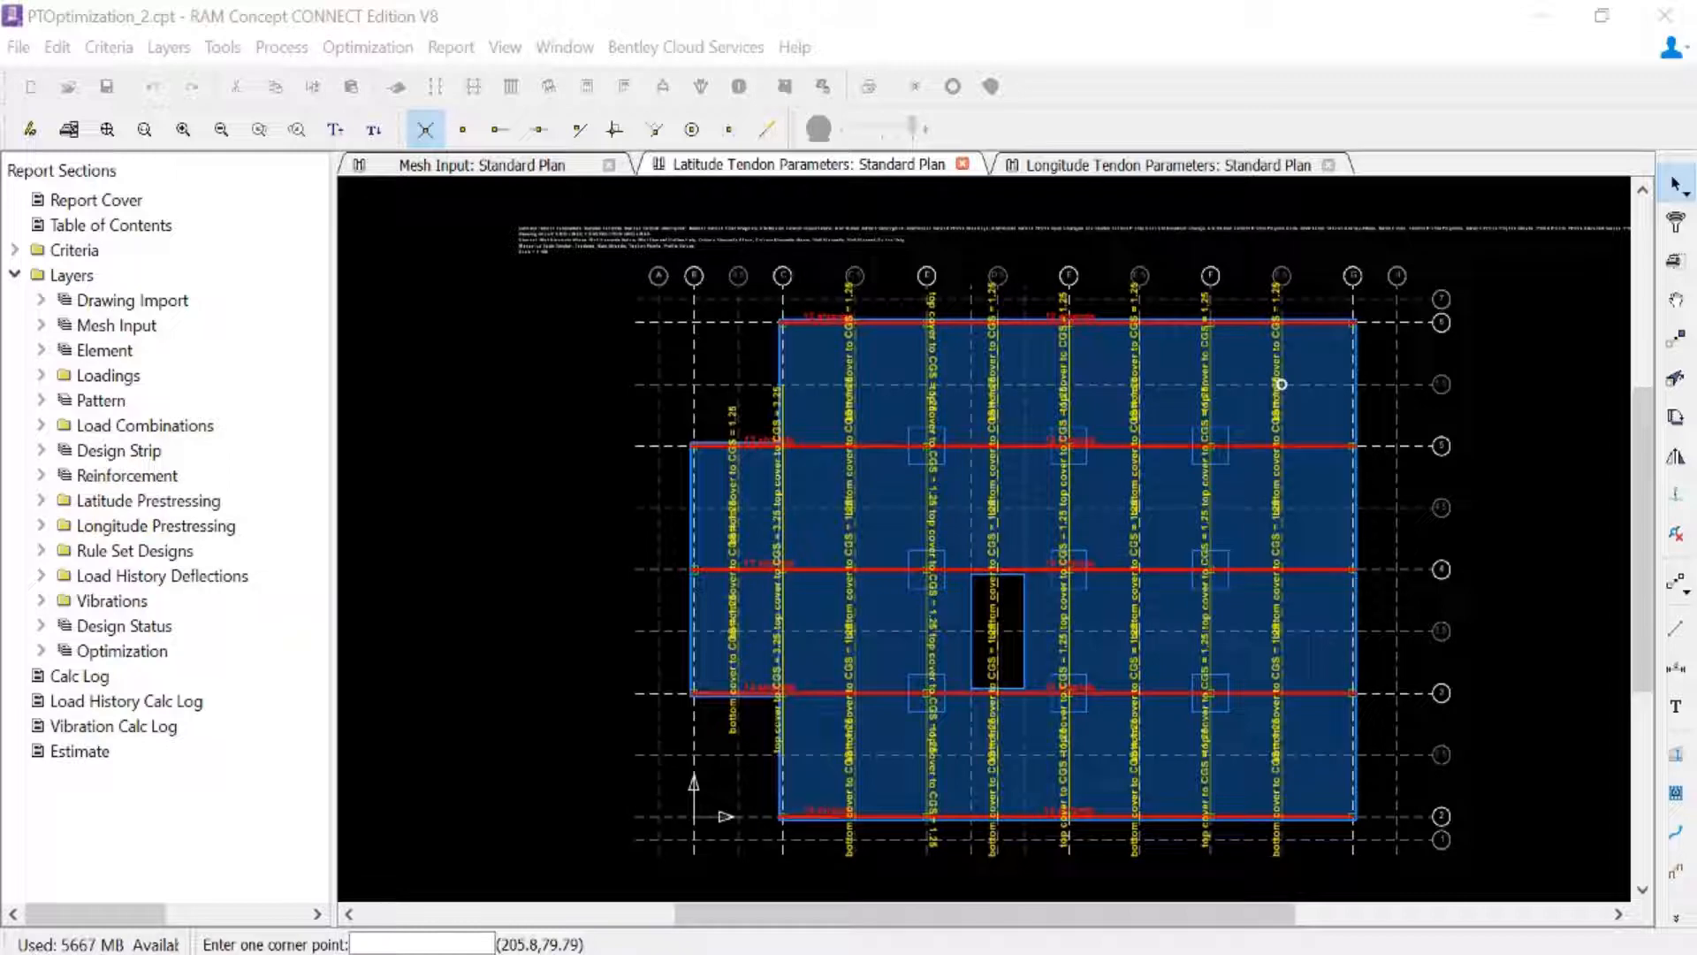
- Open the tendon parameters groups and add a banded tendon polyline group named "Grid Line 2 and 6, Interior"
{"action": "left_click", "coordinate": [129, 49]}
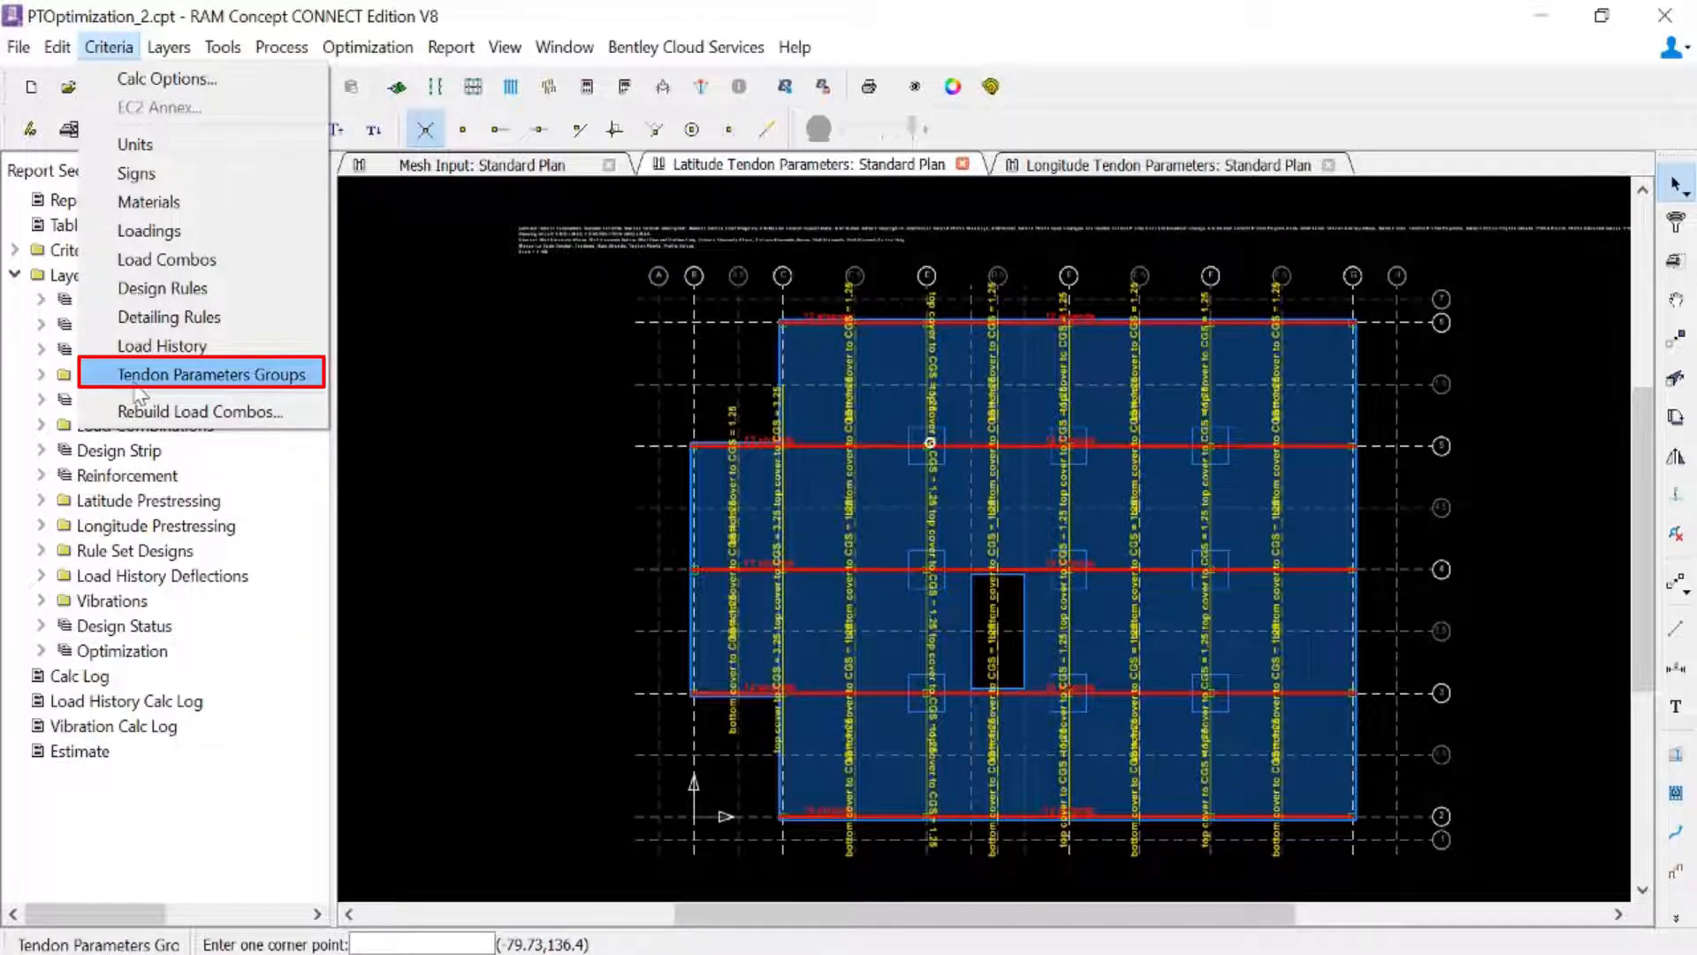
{"action": "left_click", "coordinate": [137, 380]}
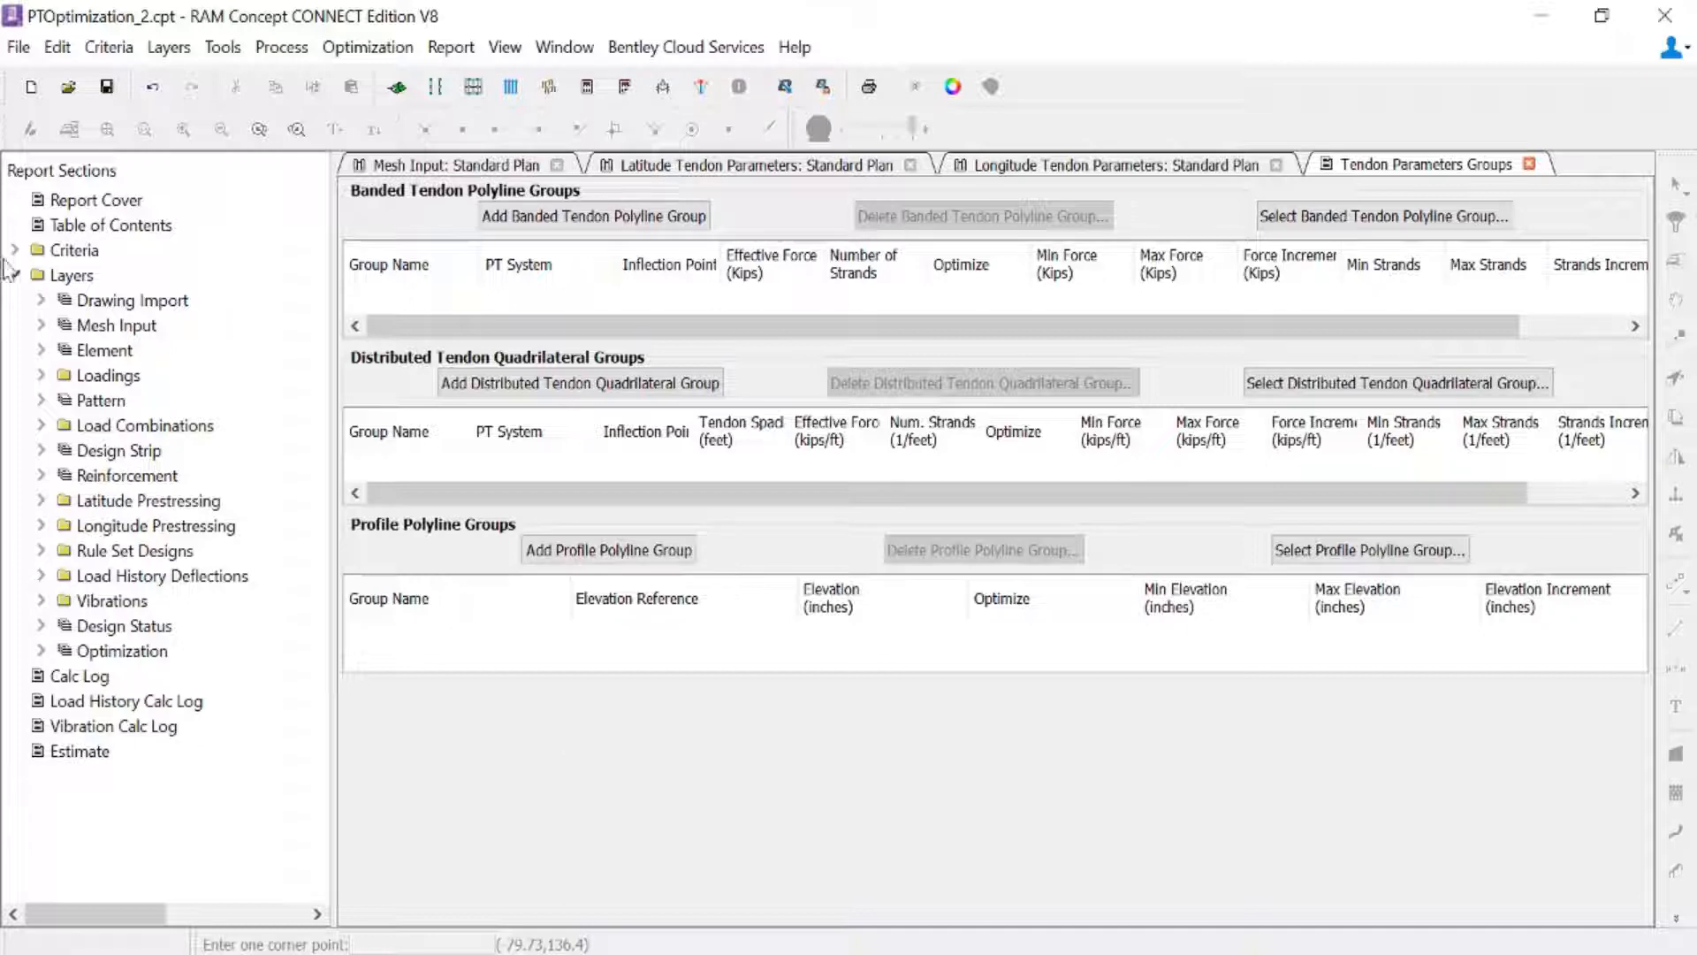
{"action": "left_click", "coordinate": [590, 232]}
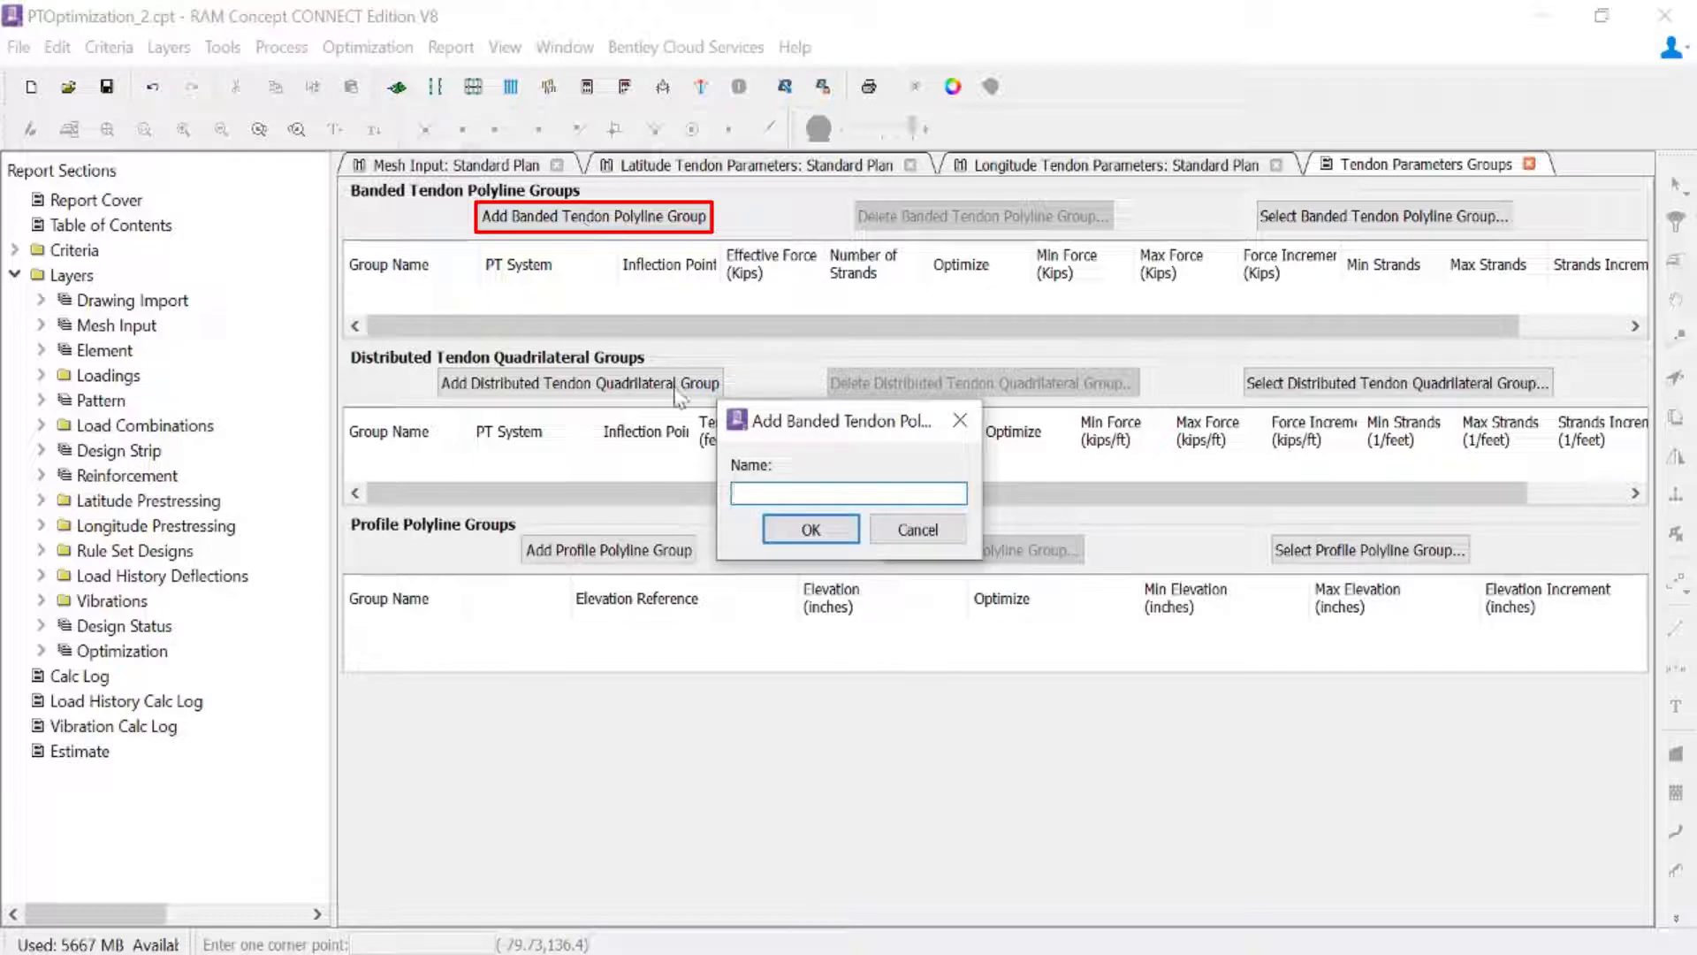
{"action": "type", "text": "G"}
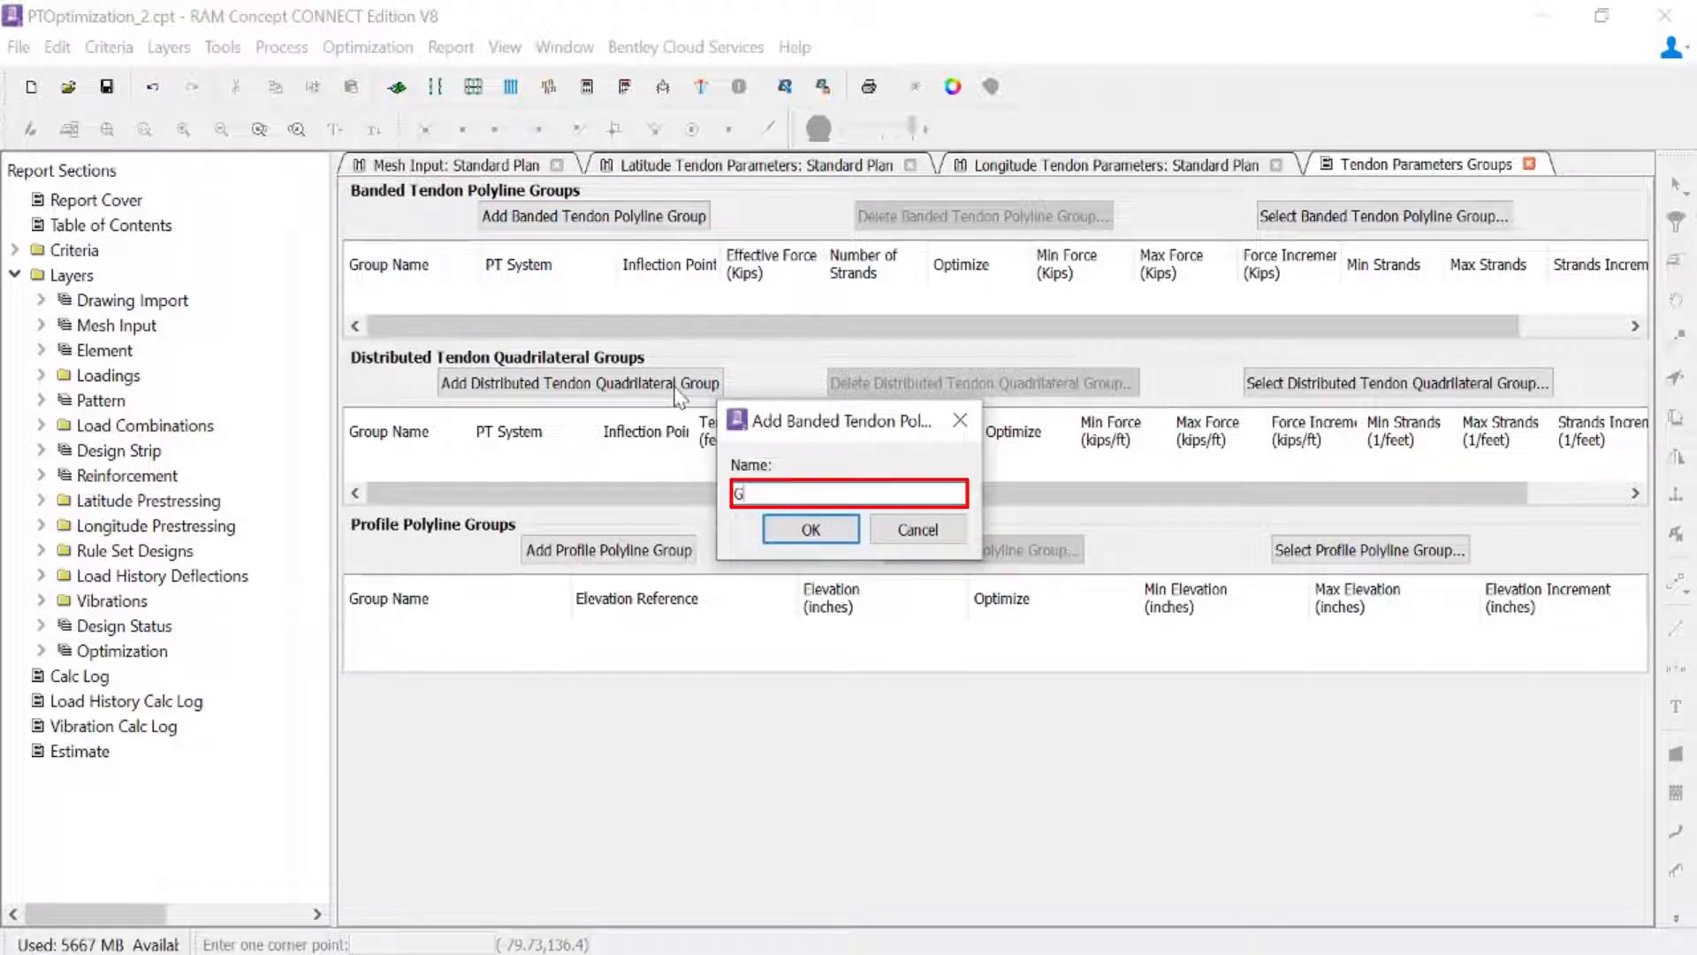
{"action": "type", "text": "rid Li"}
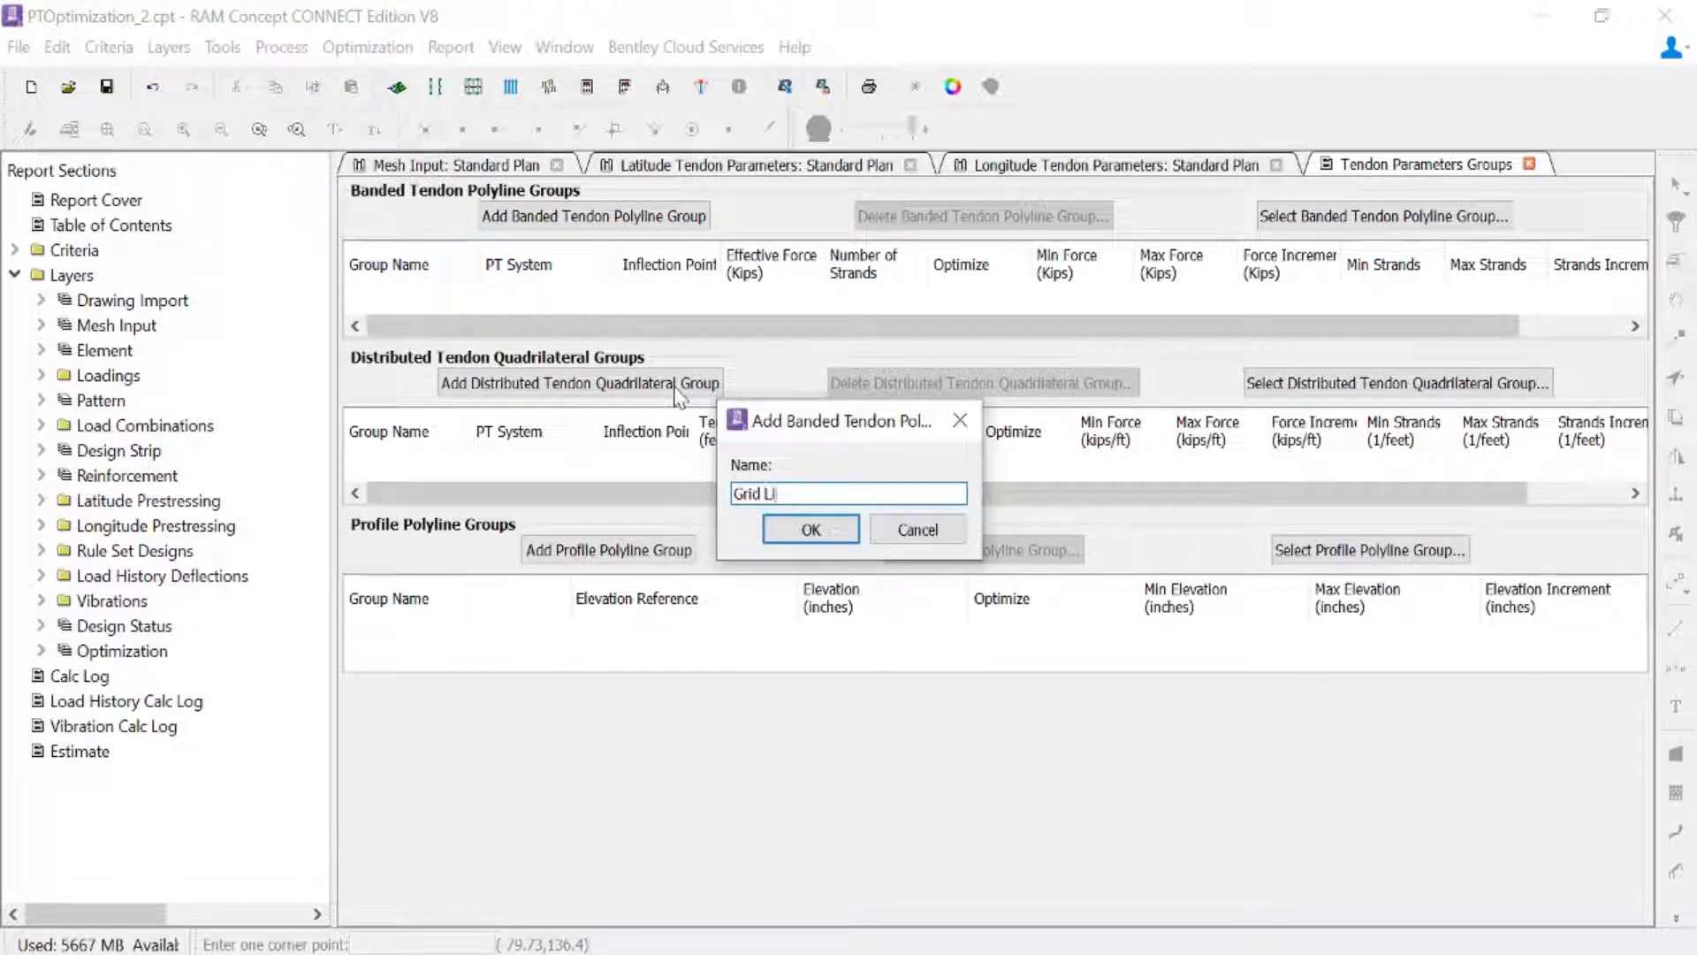
{"action": "type", "text": "ne 2 and 6, Interior"}
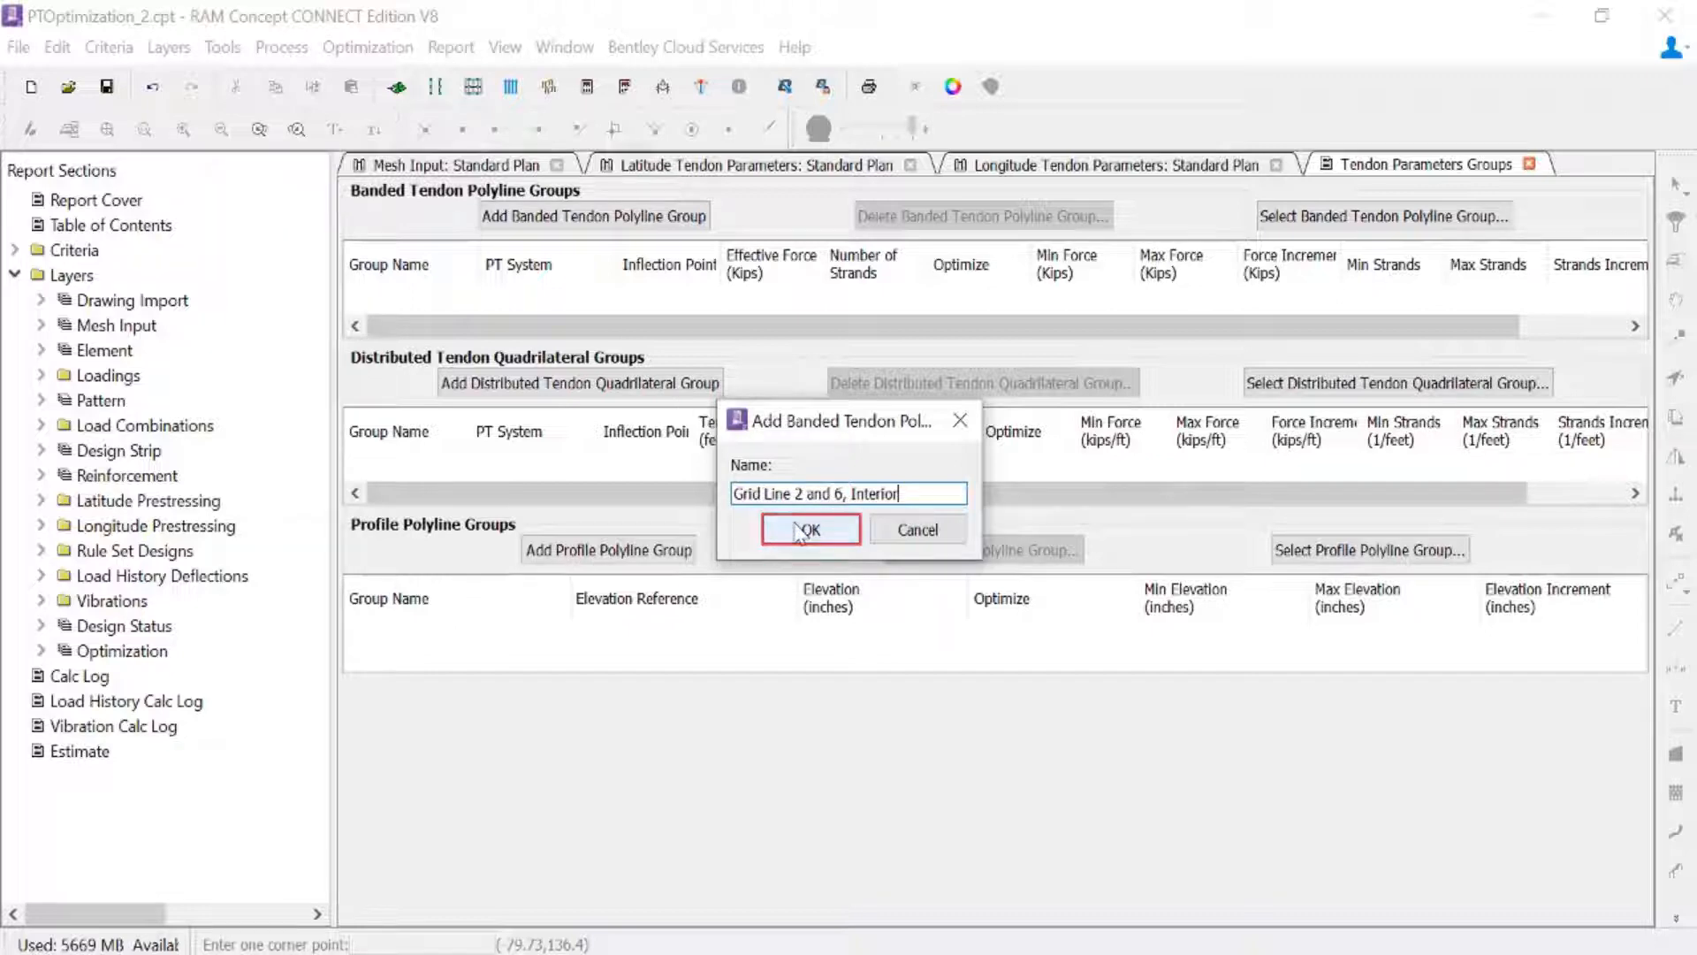
{"action": "left_click", "coordinate": [802, 530]}
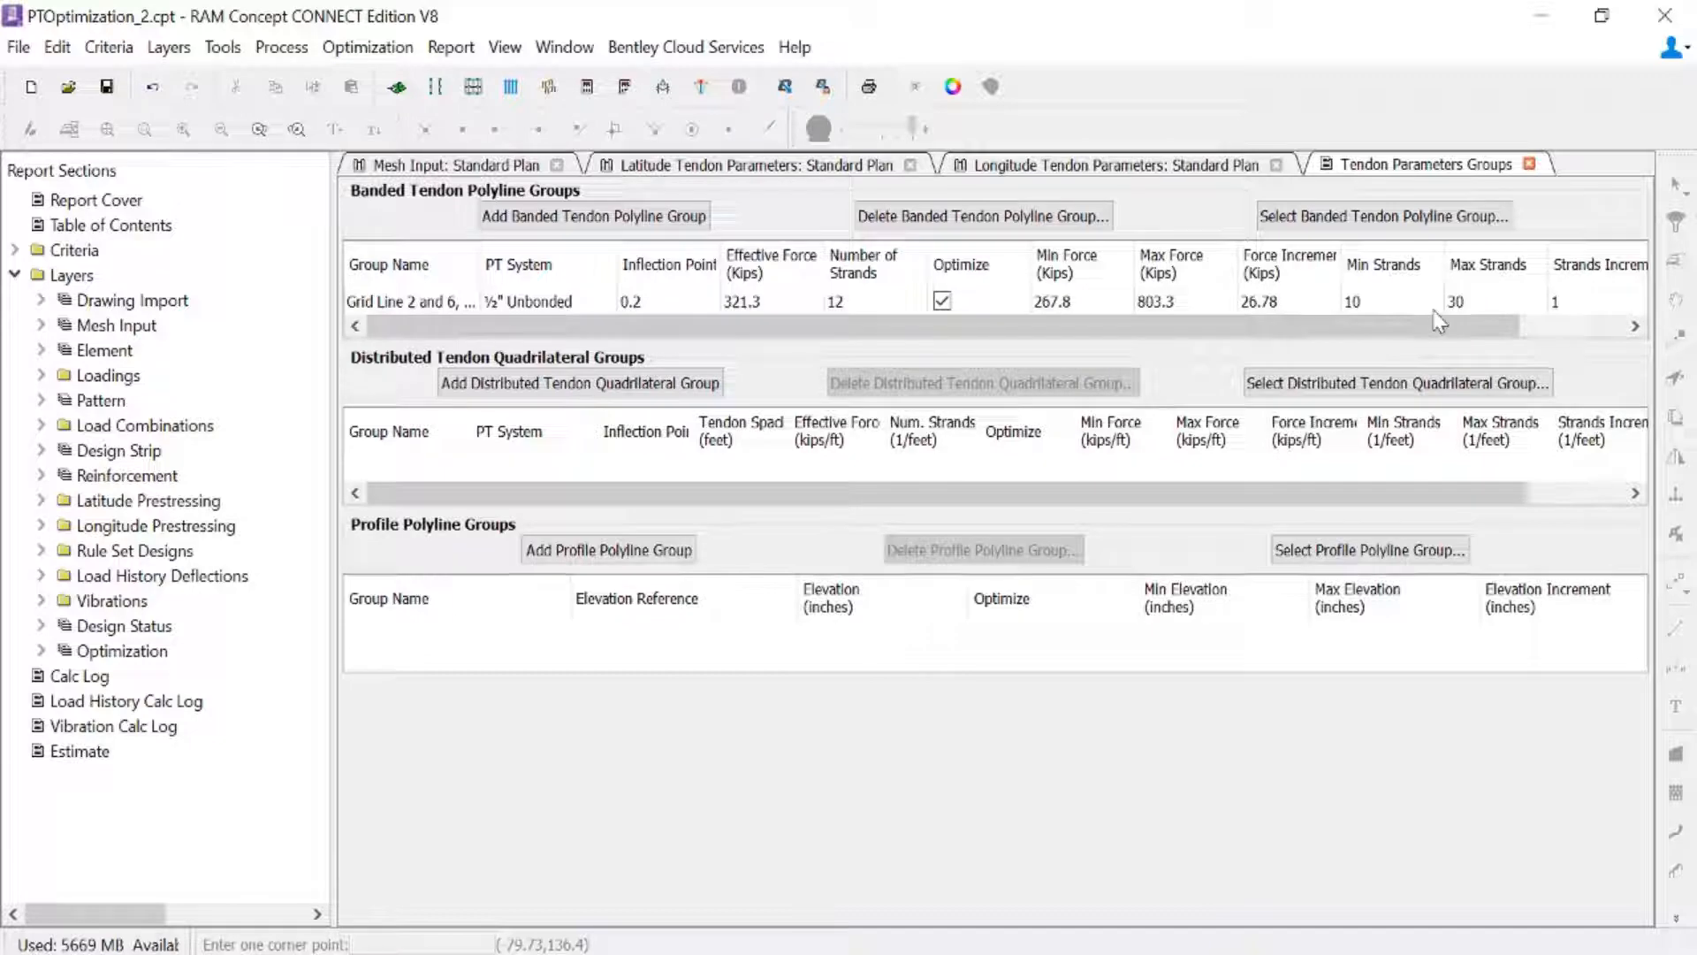
- Add a banded tendon polyline group named "Grid Lines 2 and 6, Exterior"
{"action": "left_click", "coordinate": [531, 216]}
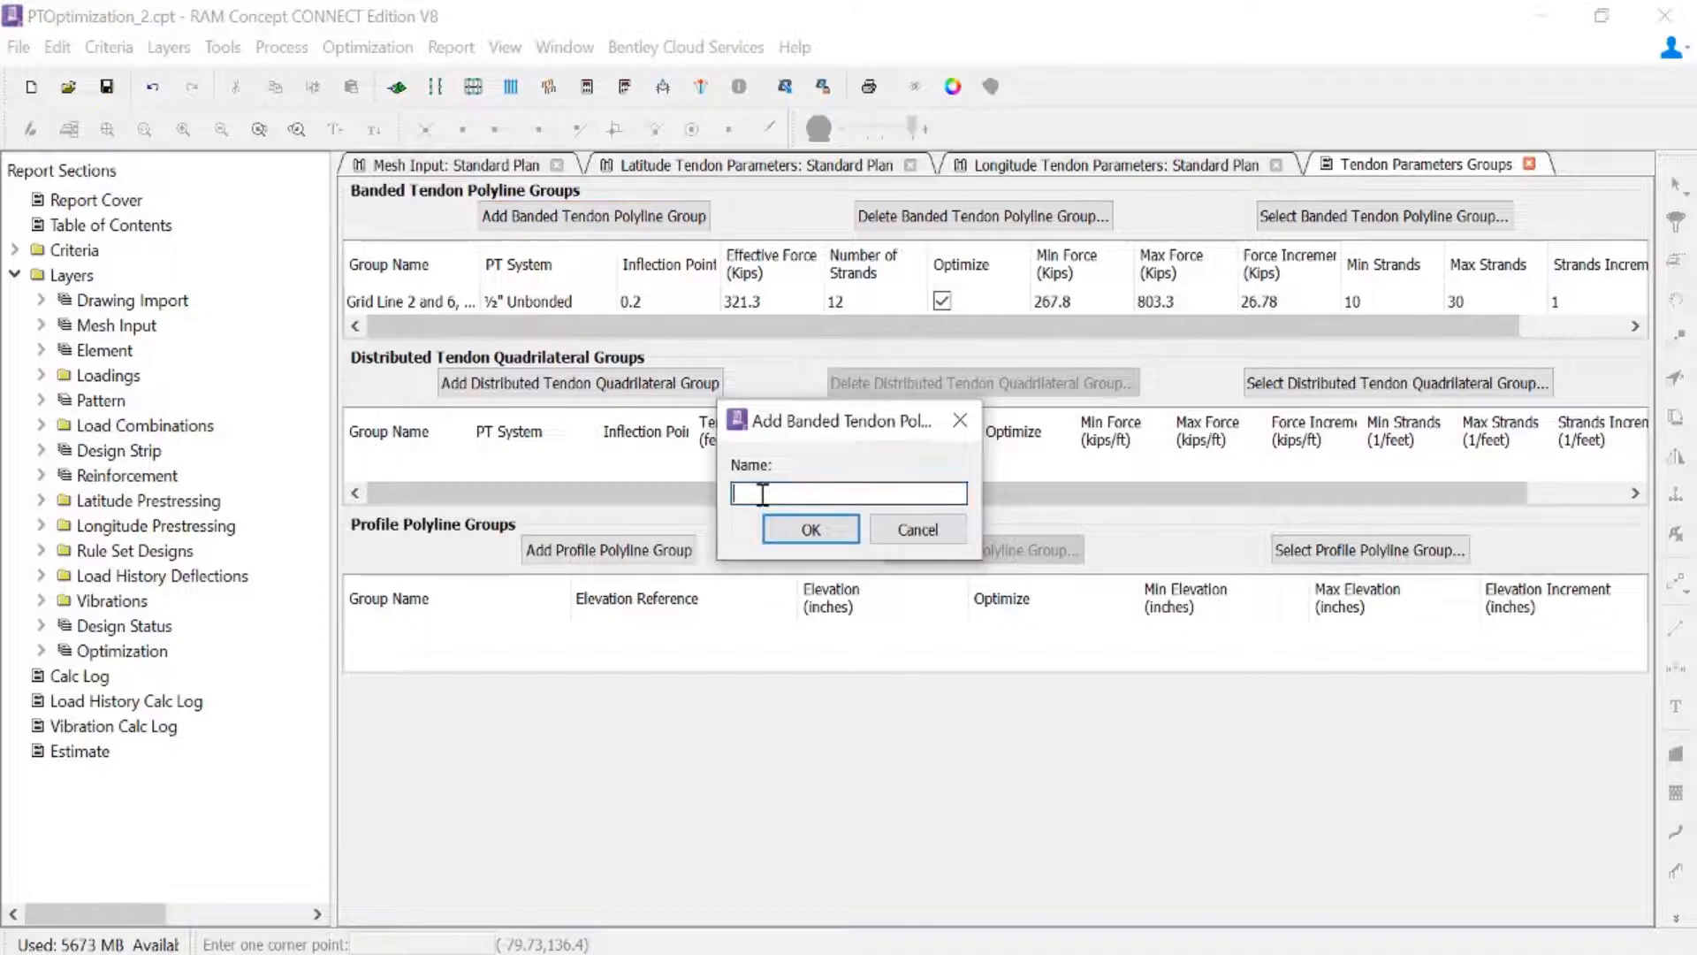
{"action": "type", "text": "Grid Lines"}
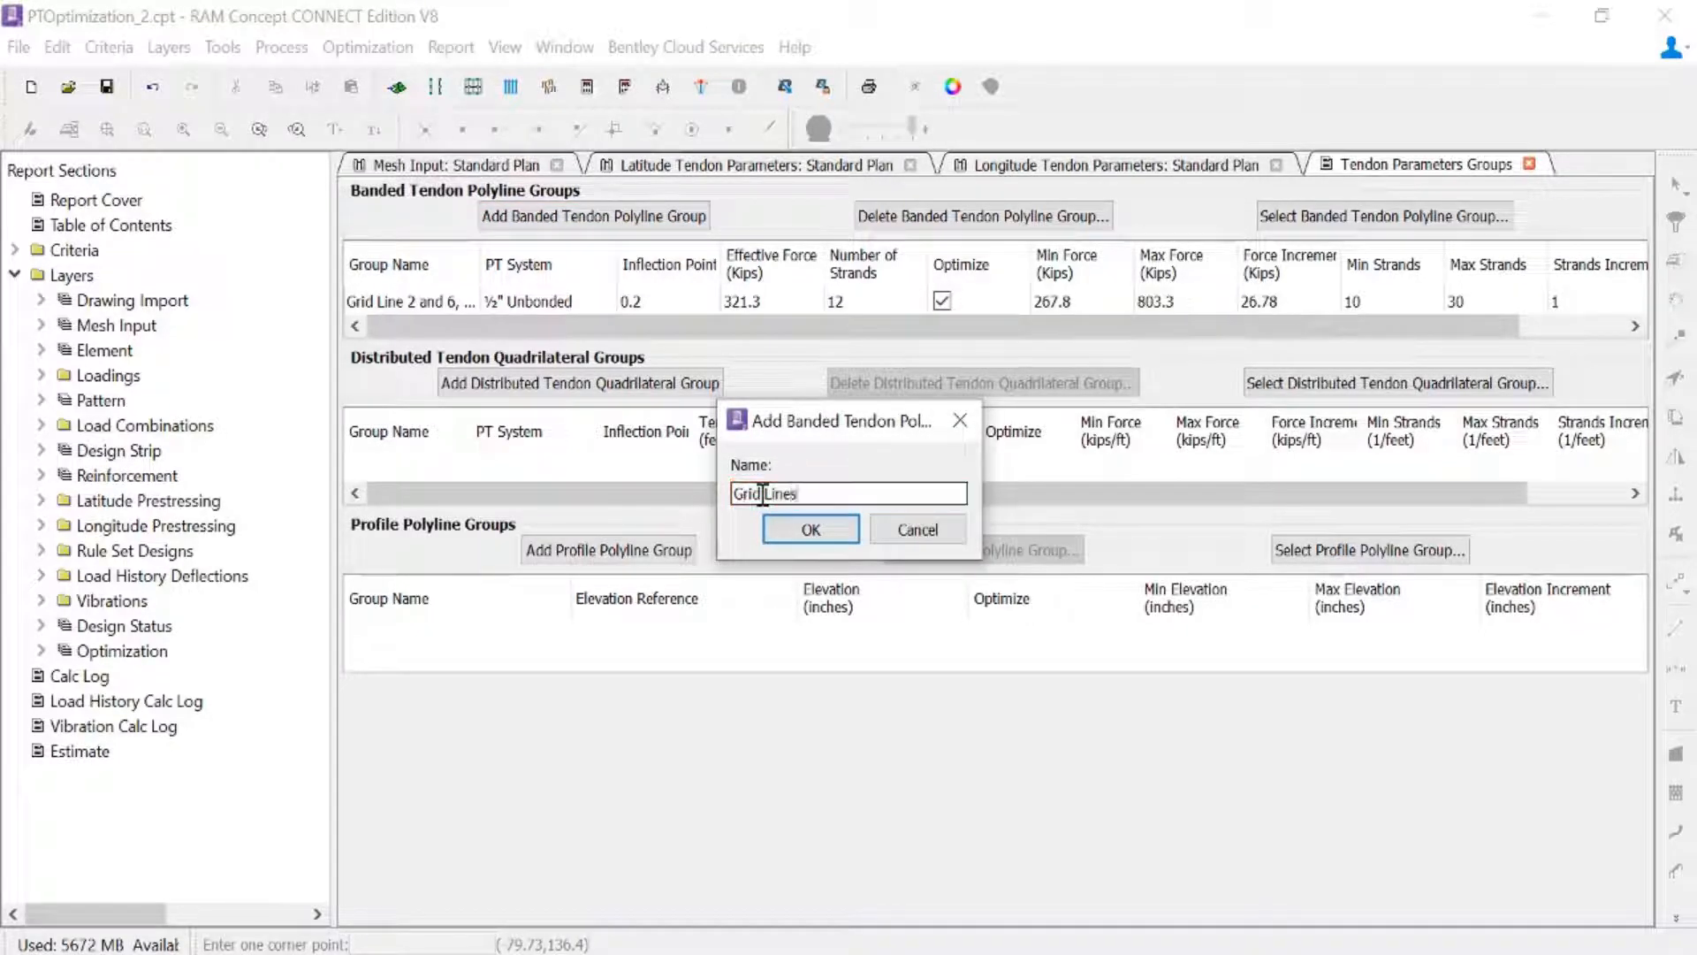
{"action": "type", "text": " 2 and 6, Exterior"}
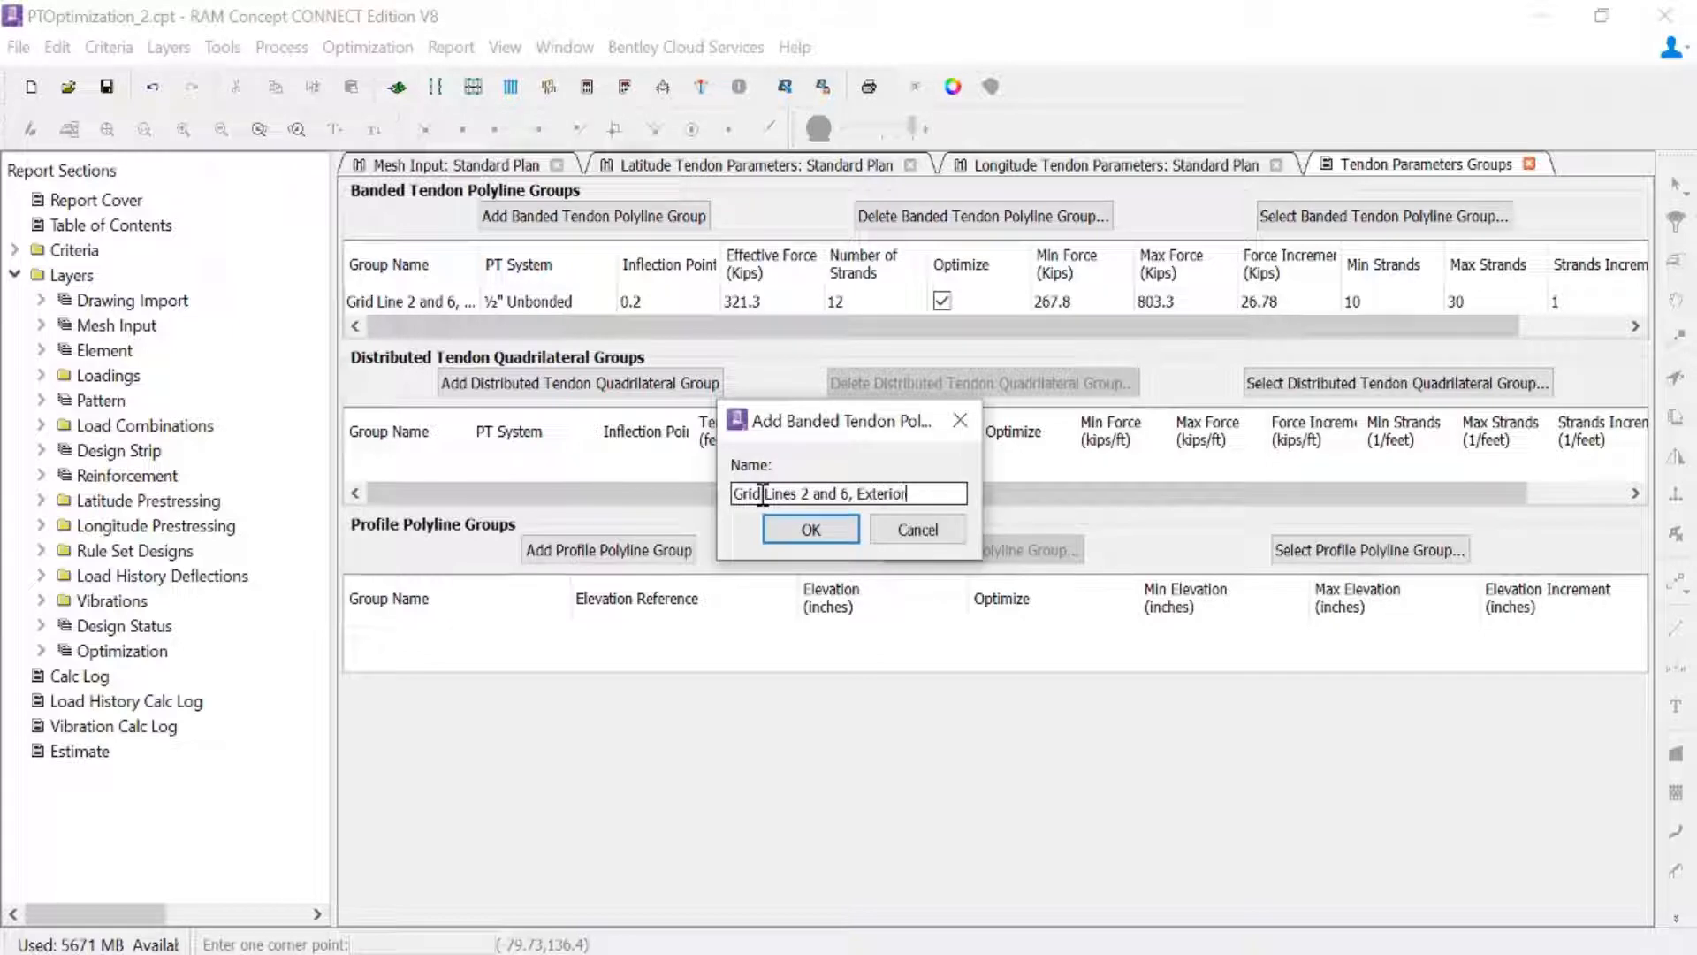
{"action": "left_click", "coordinate": [811, 529]}
- Add a banded tendon polyline group named "Grid Line 3 and 5, Interior"
{"action": "left_click", "coordinate": [581, 224]}
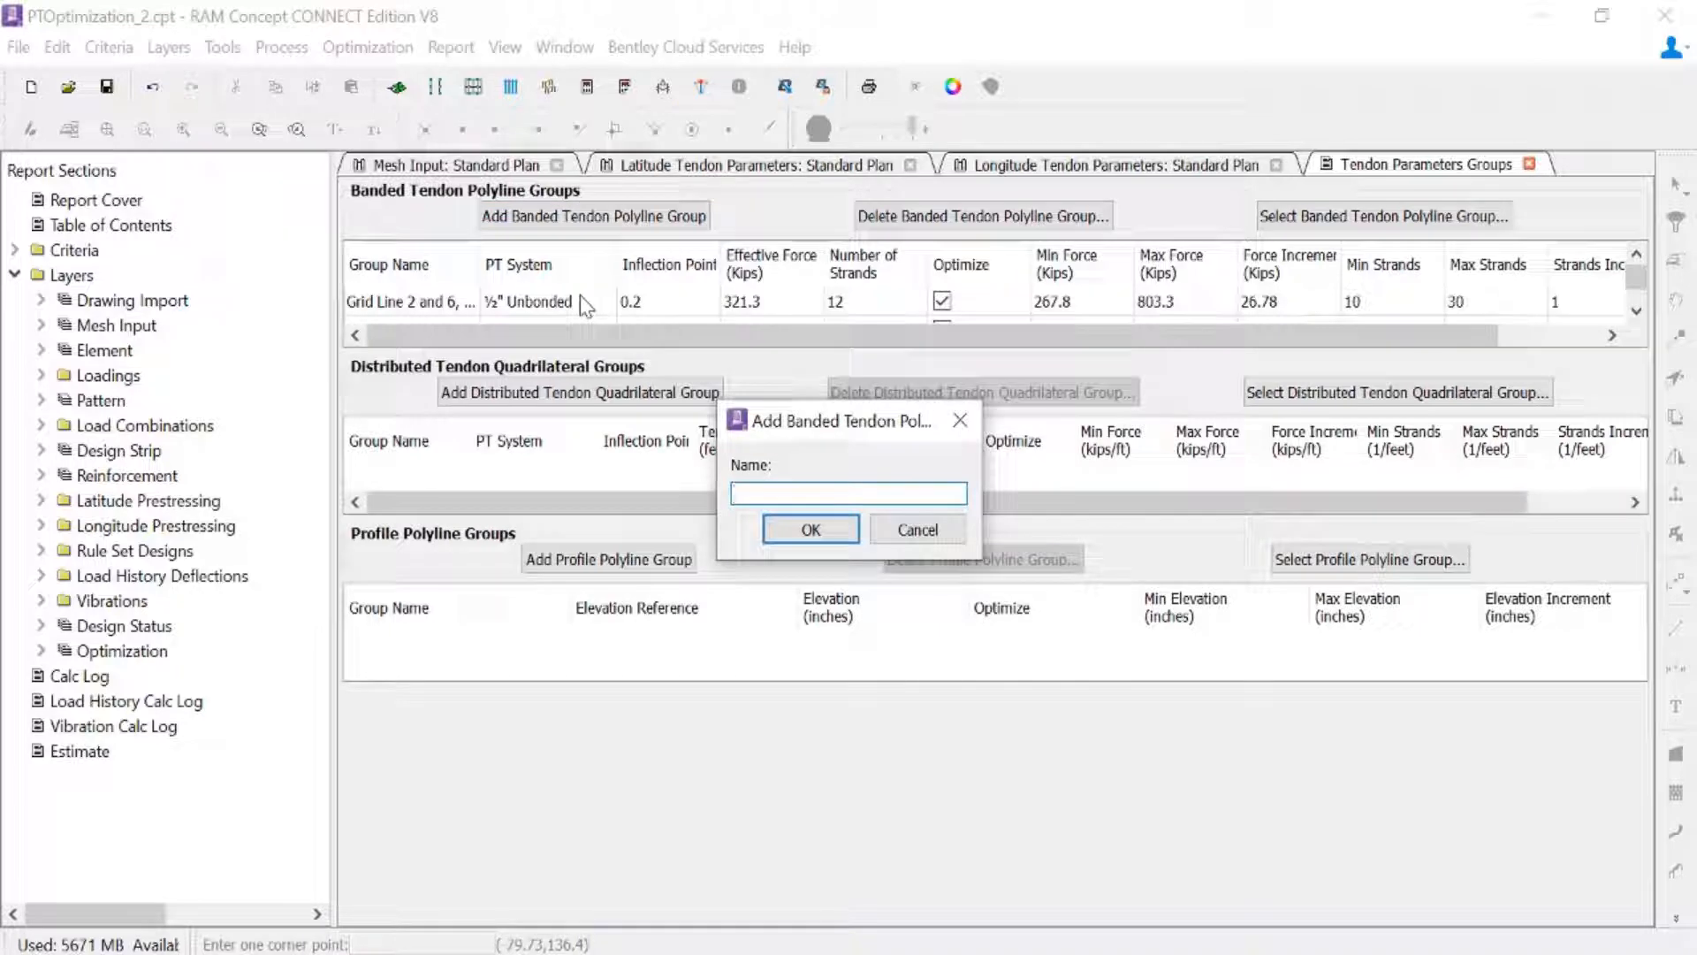
{"action": "type", "text": "Grid Line 3 and 5, Interior"}
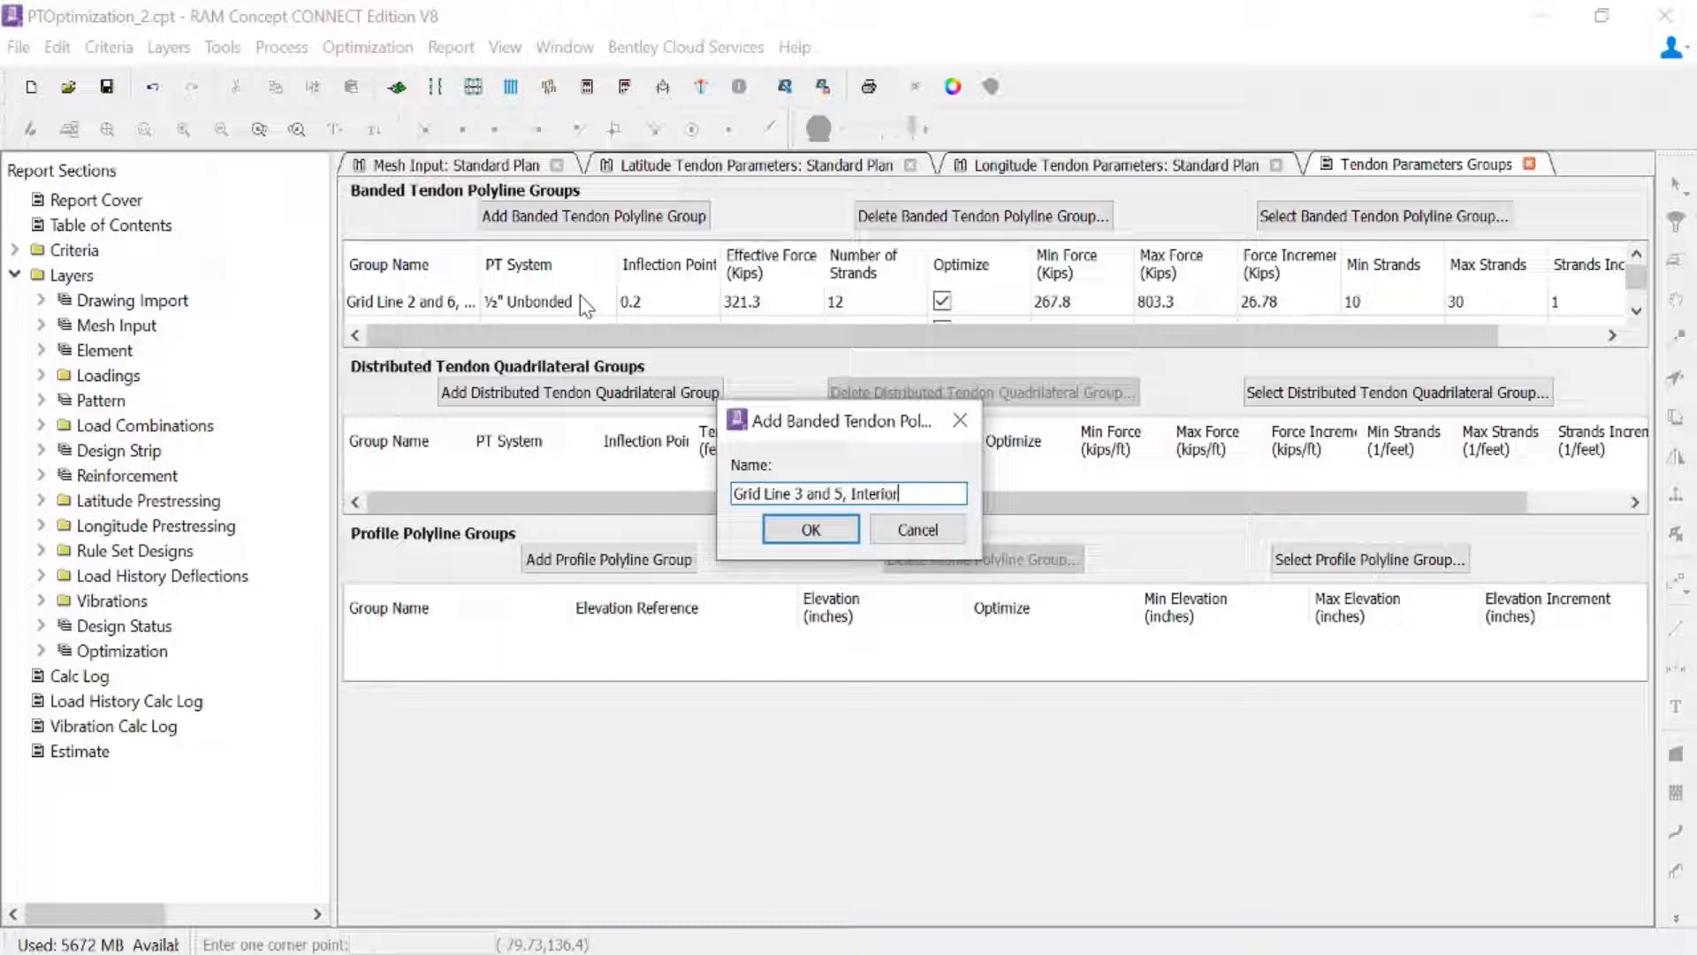
{"action": "left_click", "coordinate": [797, 526]}
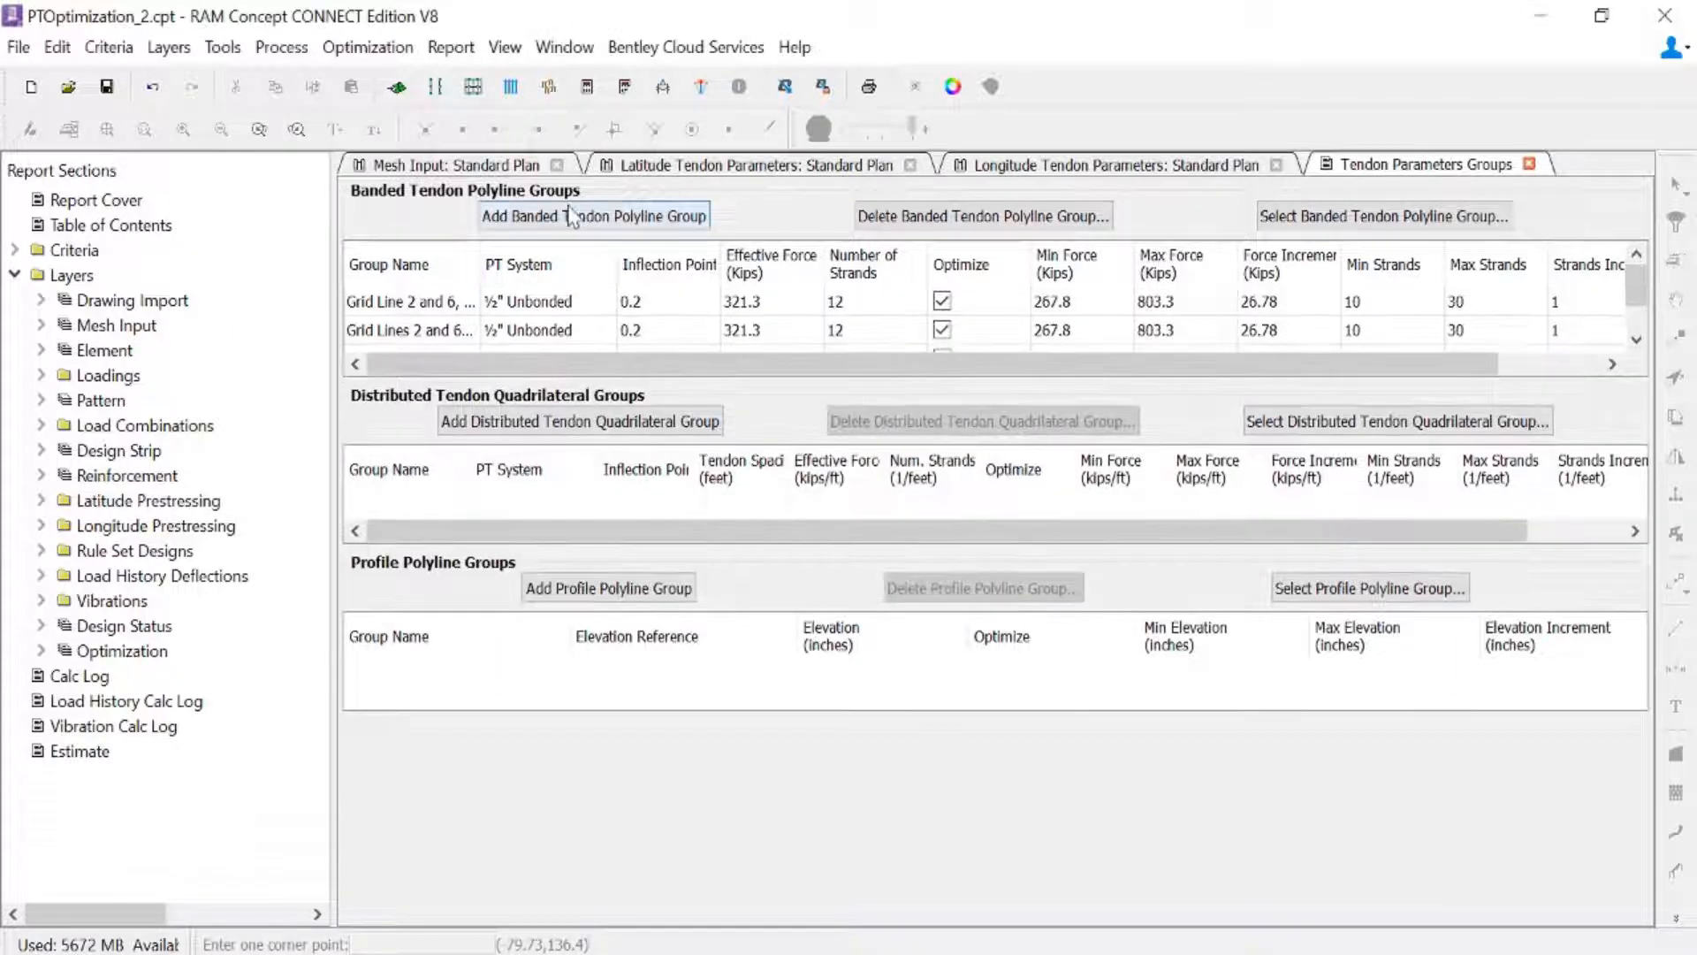
- Add a banded tendon polyline group named "Grid Lines 3 and 5, Exterior"
{"action": "left_click", "coordinate": [567, 219]}
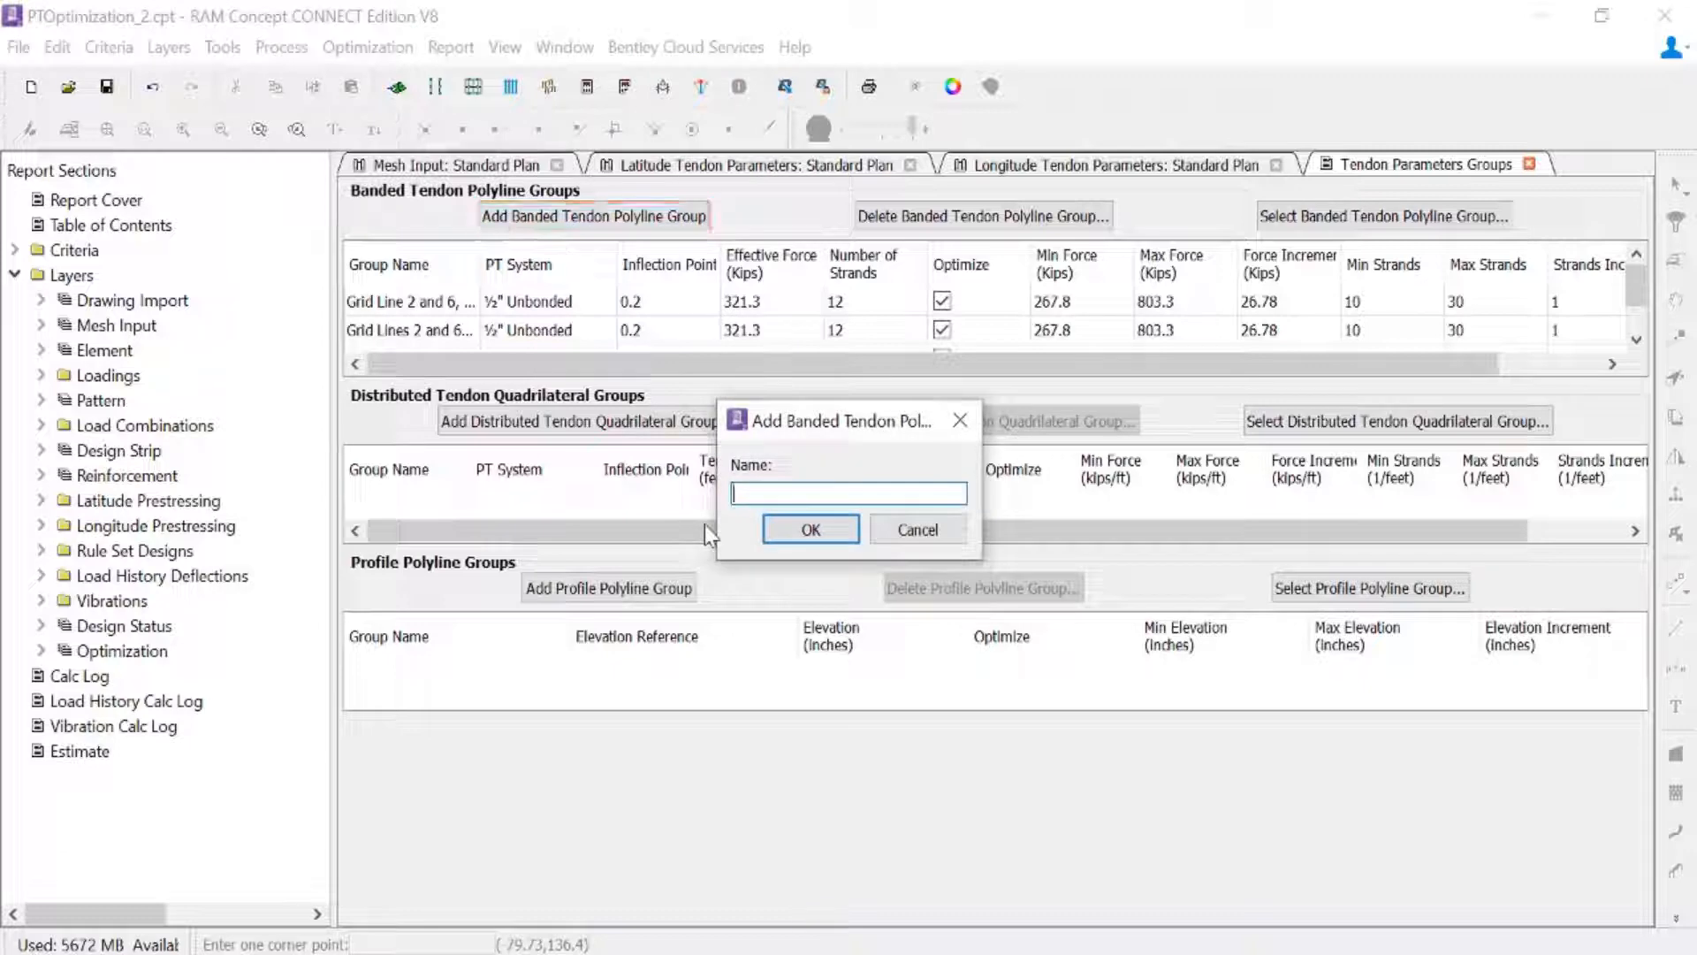
{"action": "type", "text": "Grid Lines 3 a"}
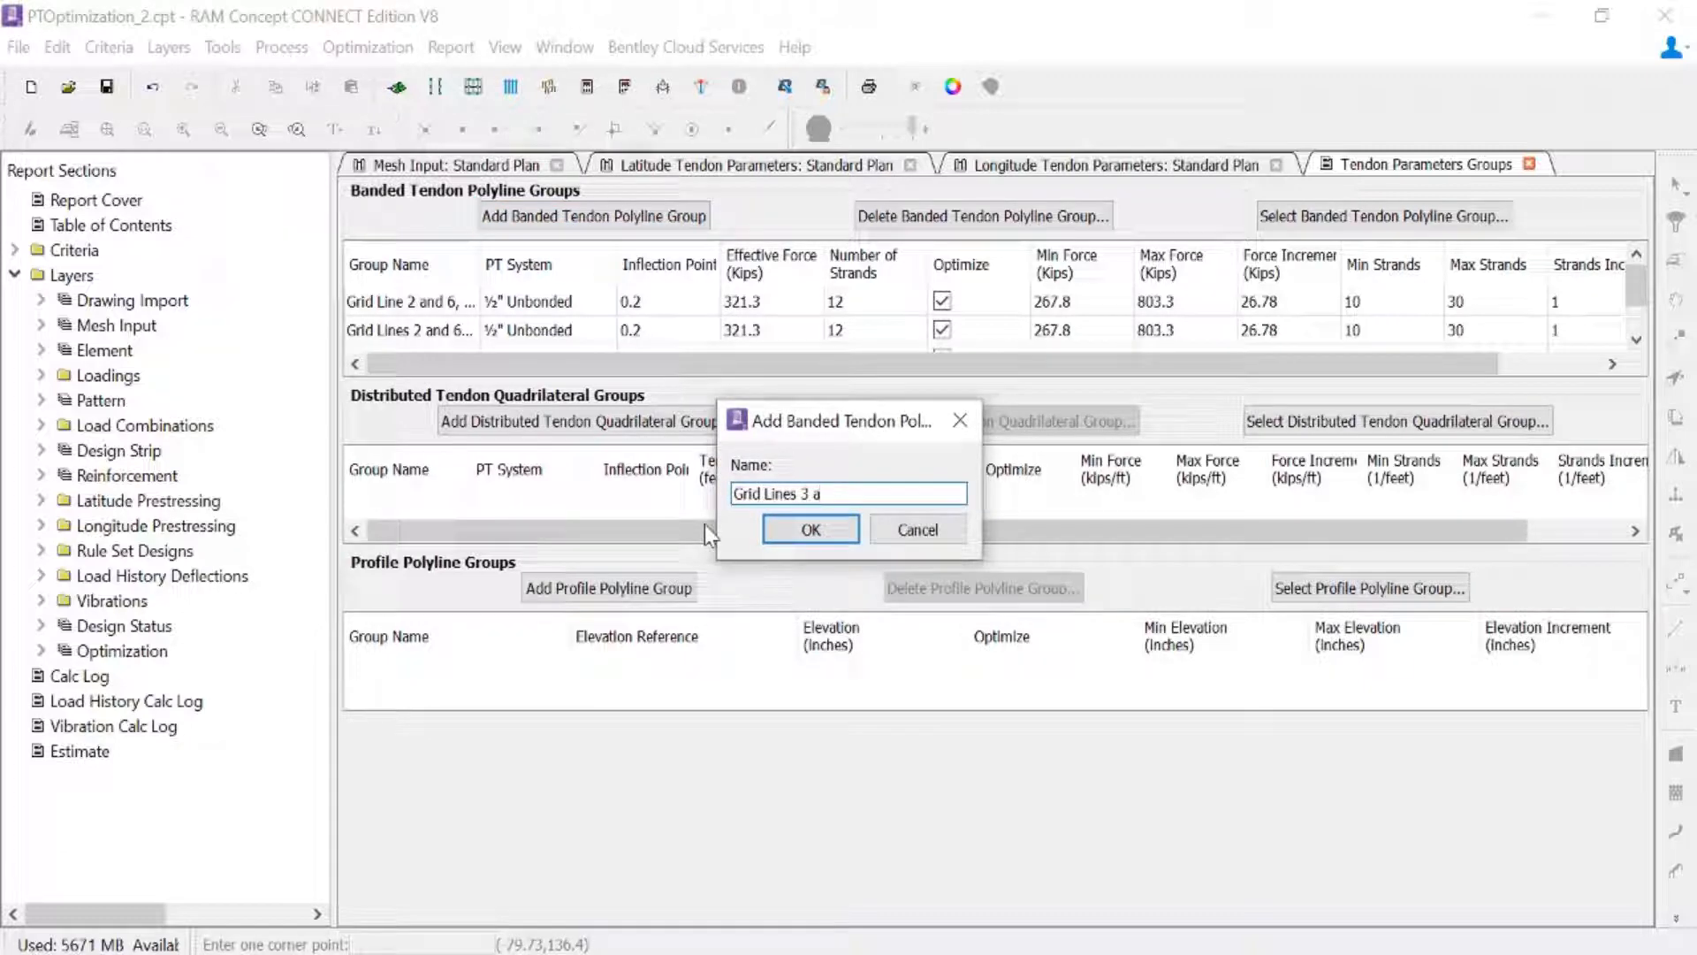
{"action": "type", "text": "nd 5, Exterior"}
{"action": "left_click", "coordinate": [809, 529]}
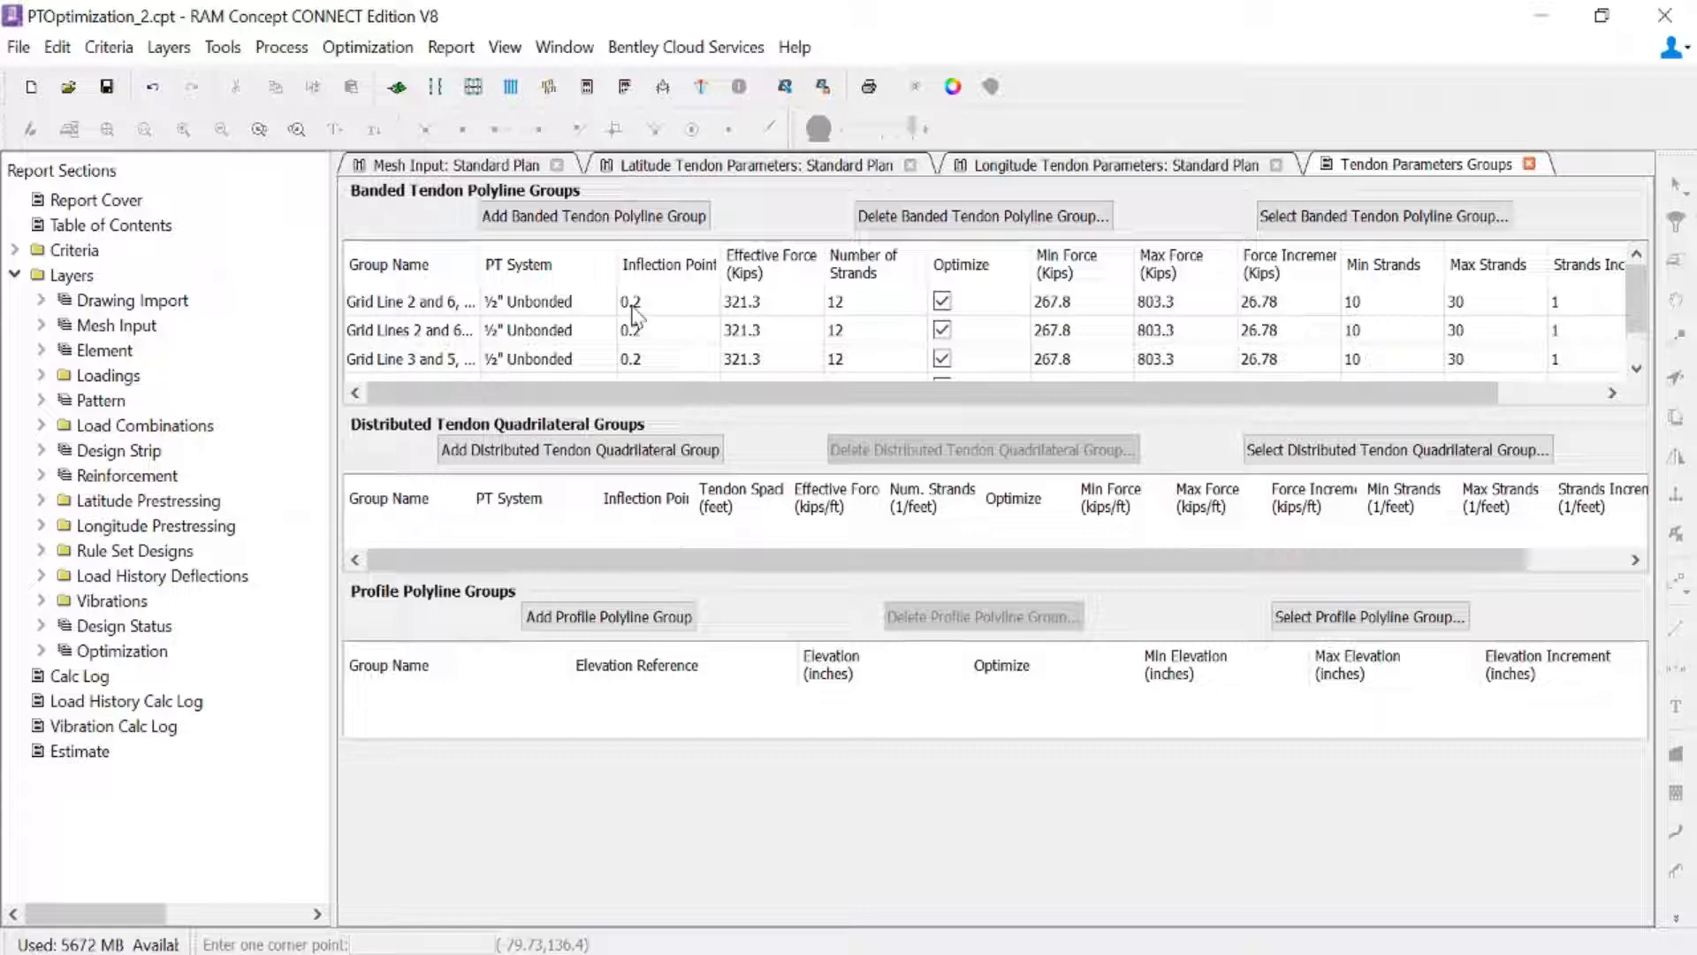
- Set the minimum strands to 18 for all four banded tendon polyline groups
{"action": "left_click", "coordinate": [1377, 308]}
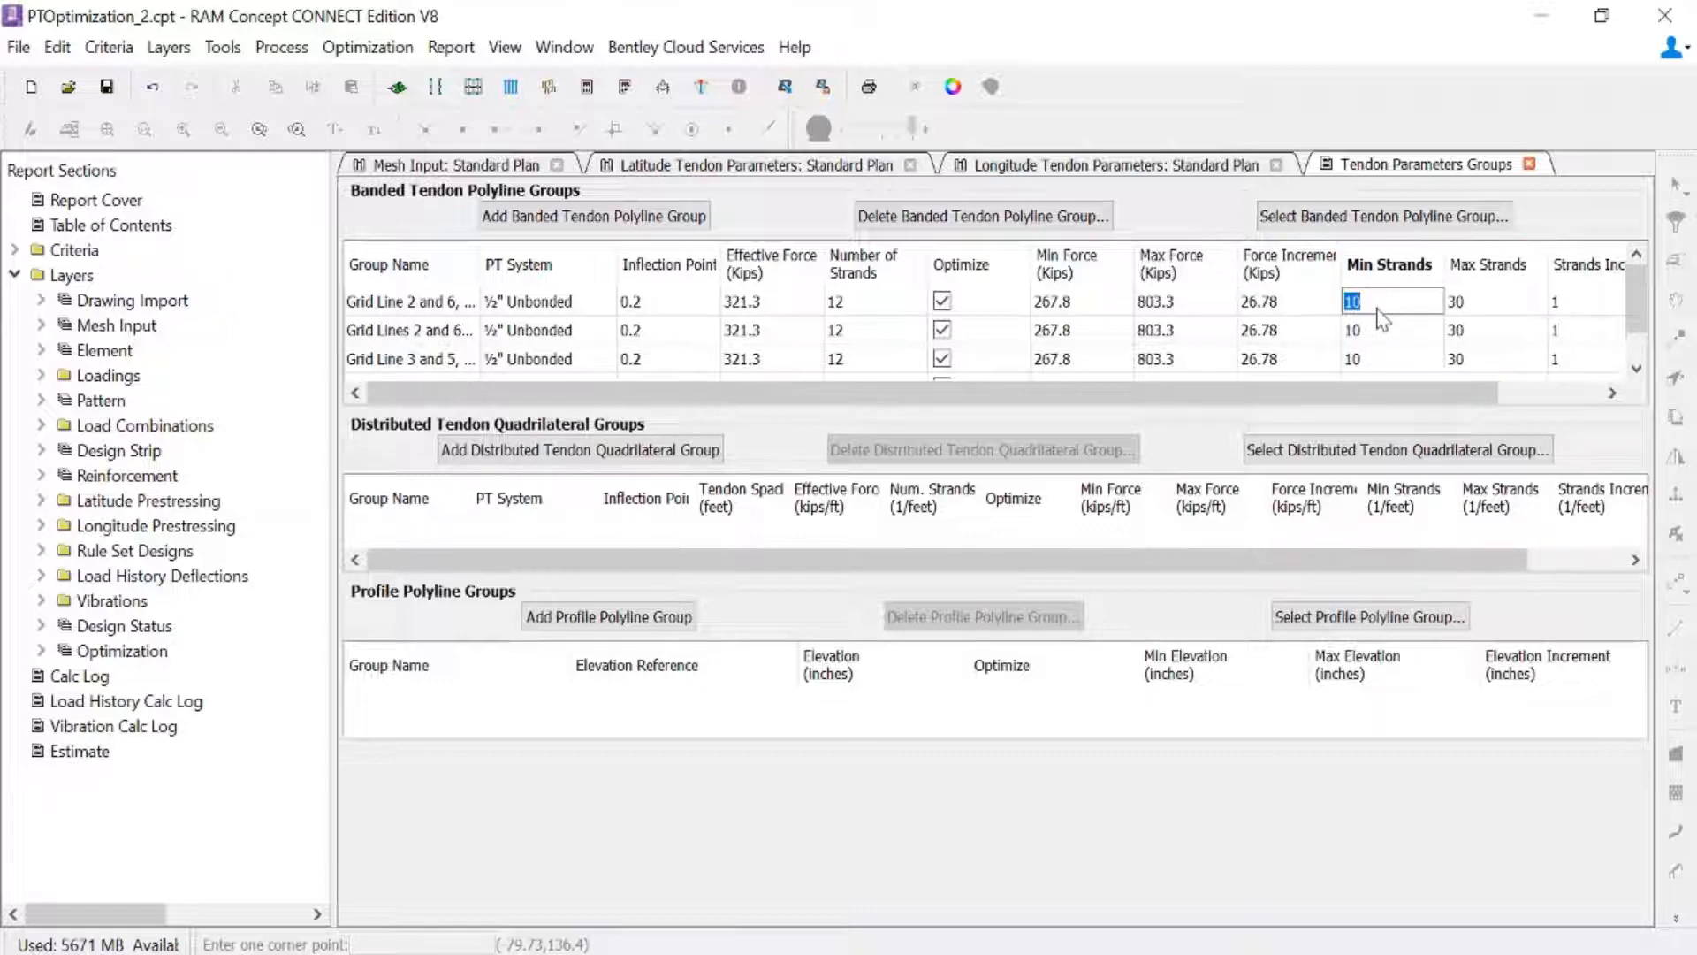
{"action": "type", "text": "18"}
{"action": "key", "text": "Return"}
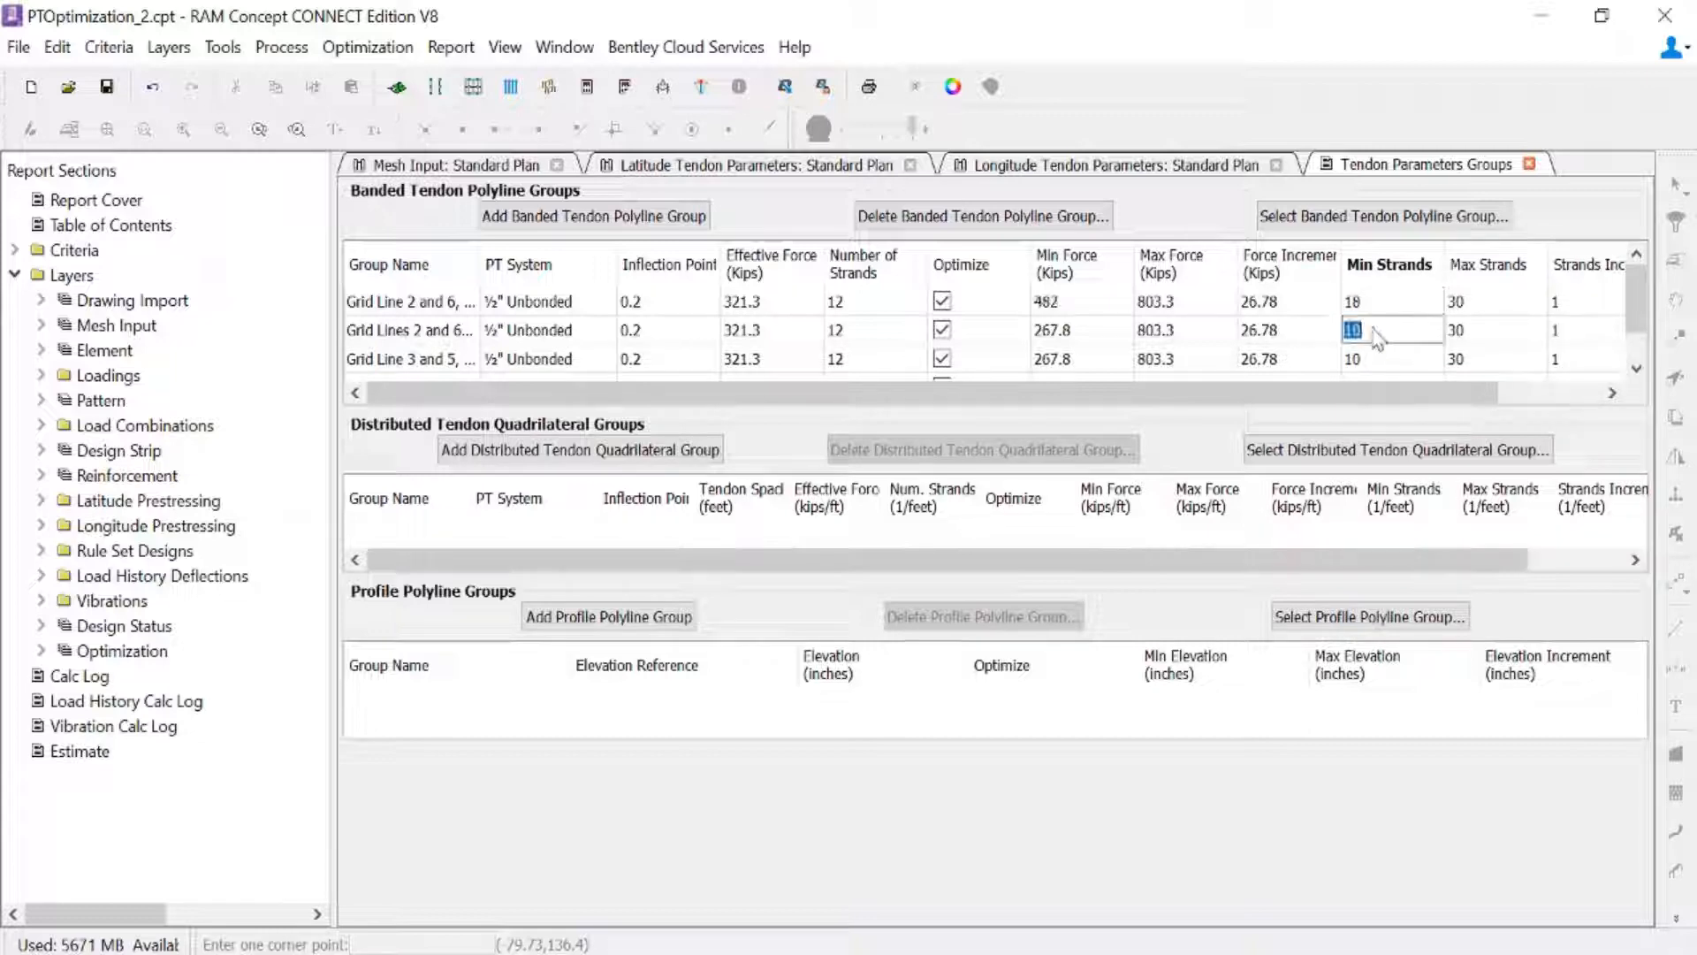
{"action": "type", "text": "18"}
{"action": "key", "text": "Return"}
{"action": "type", "text": "18"}
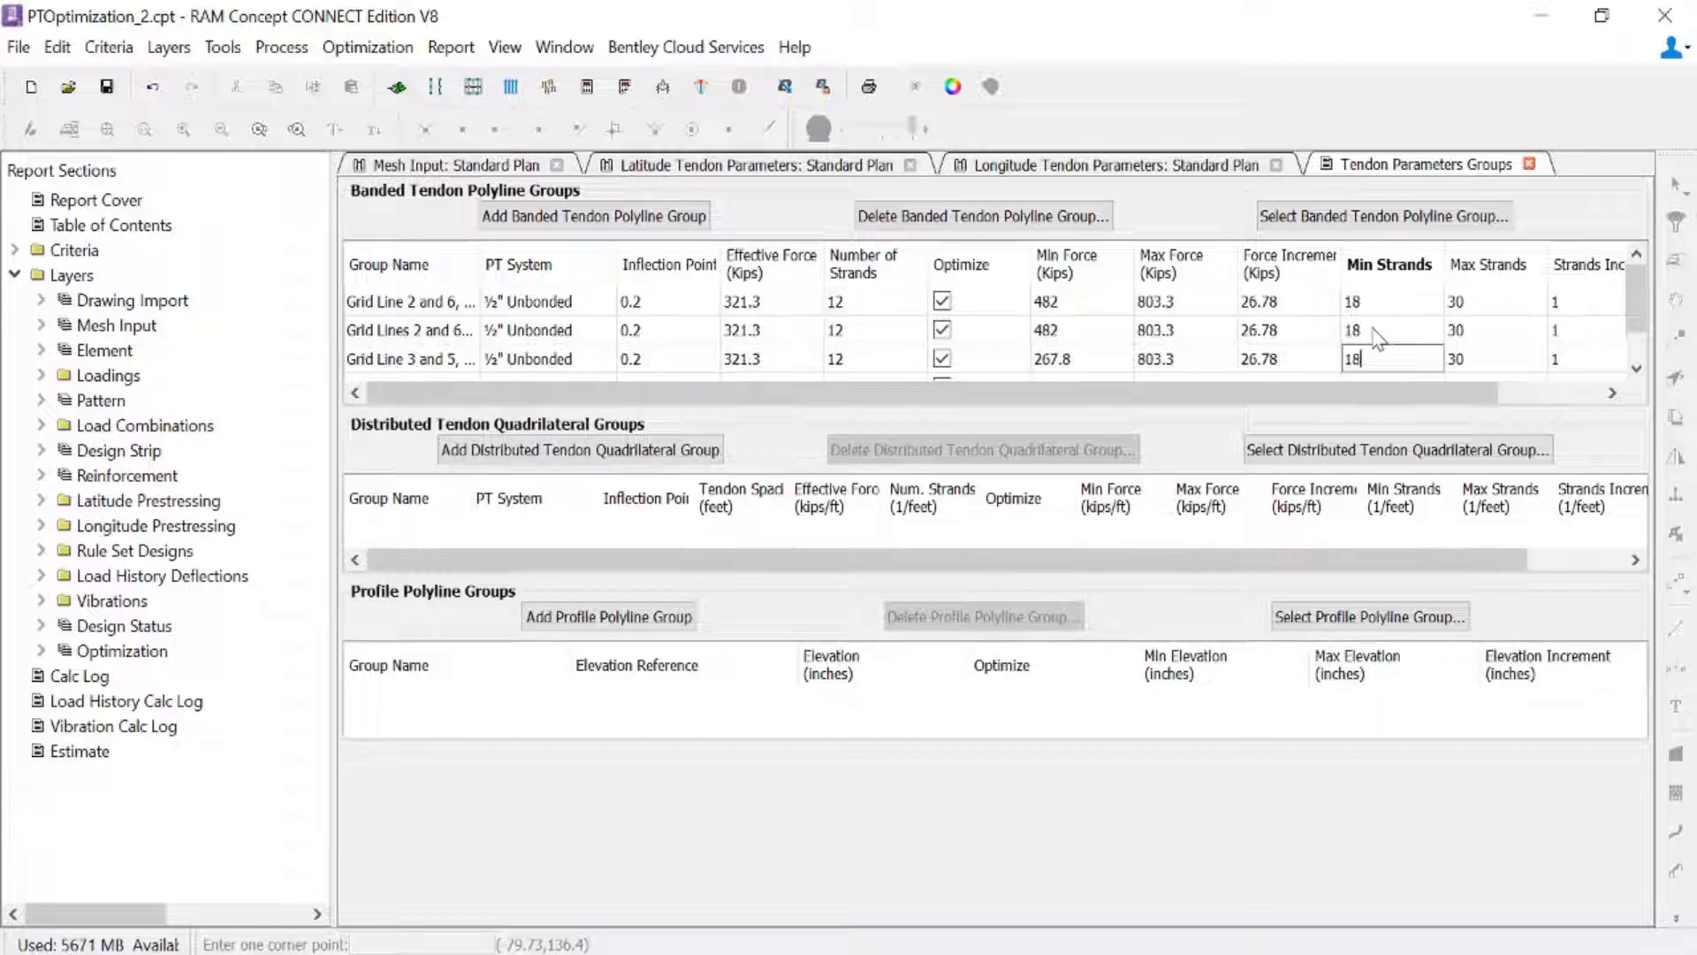
{"action": "key", "text": "Return"}
{"action": "type", "text": "18"}
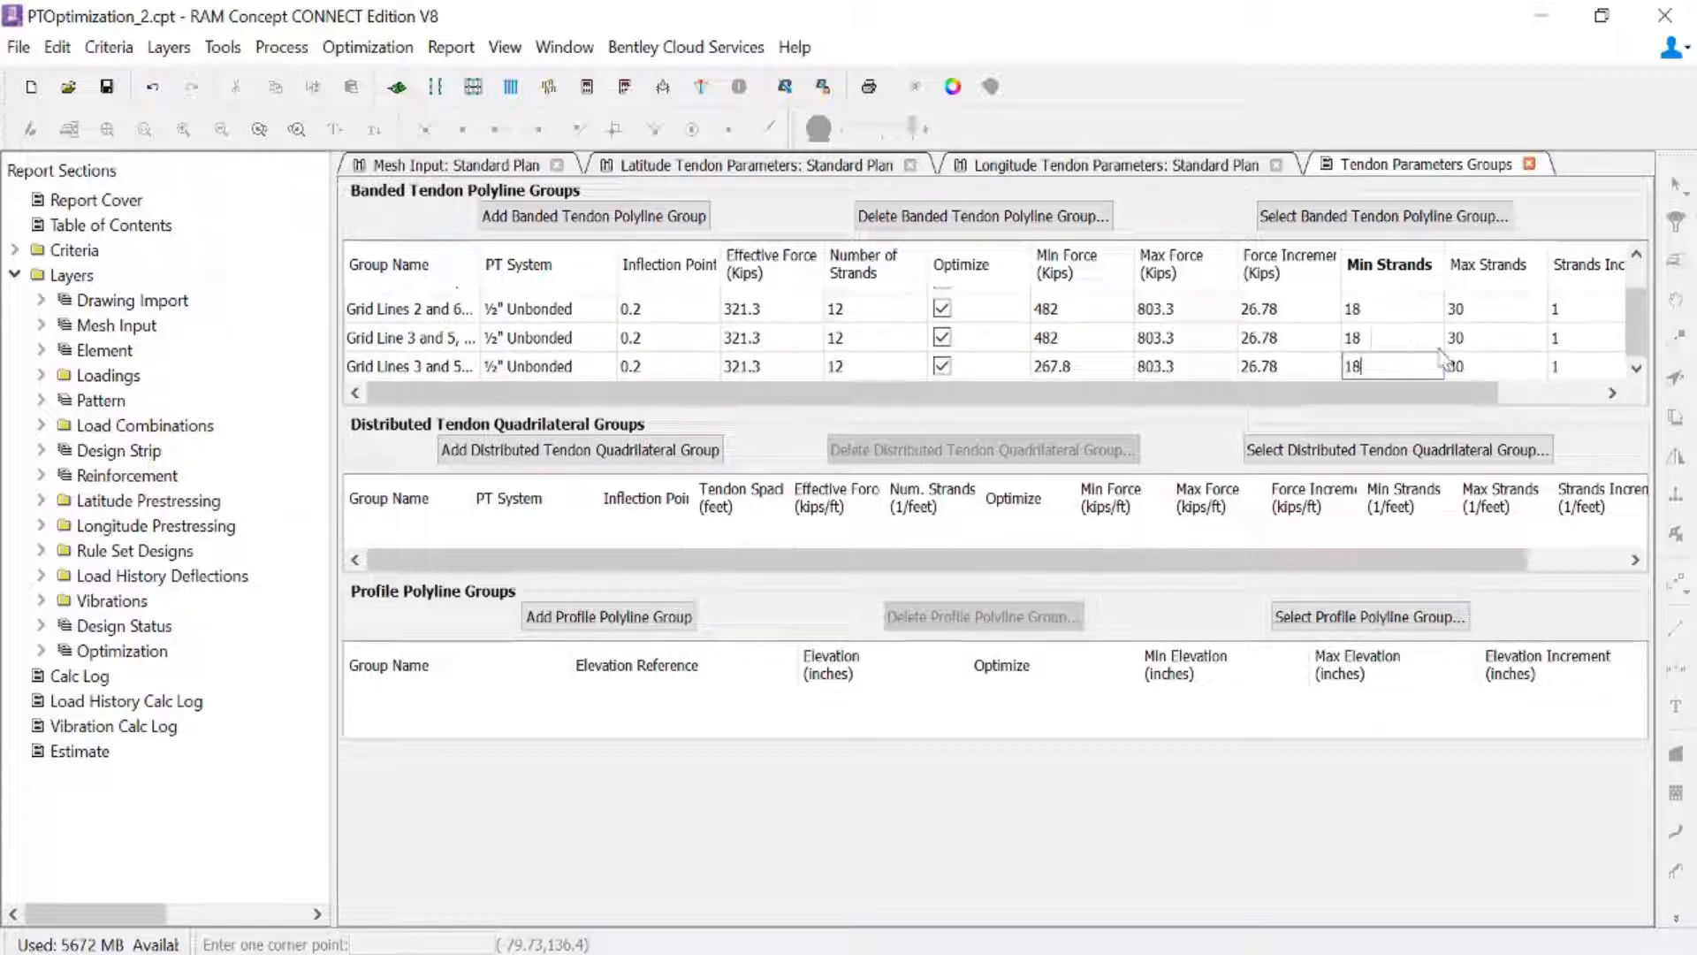
- Set the maximum strands to 42 for all four banded tendon polyline groups and close the tendon parameters groups
{"action": "left_click", "coordinate": [1492, 378]}
{"action": "type", "text": "42"}
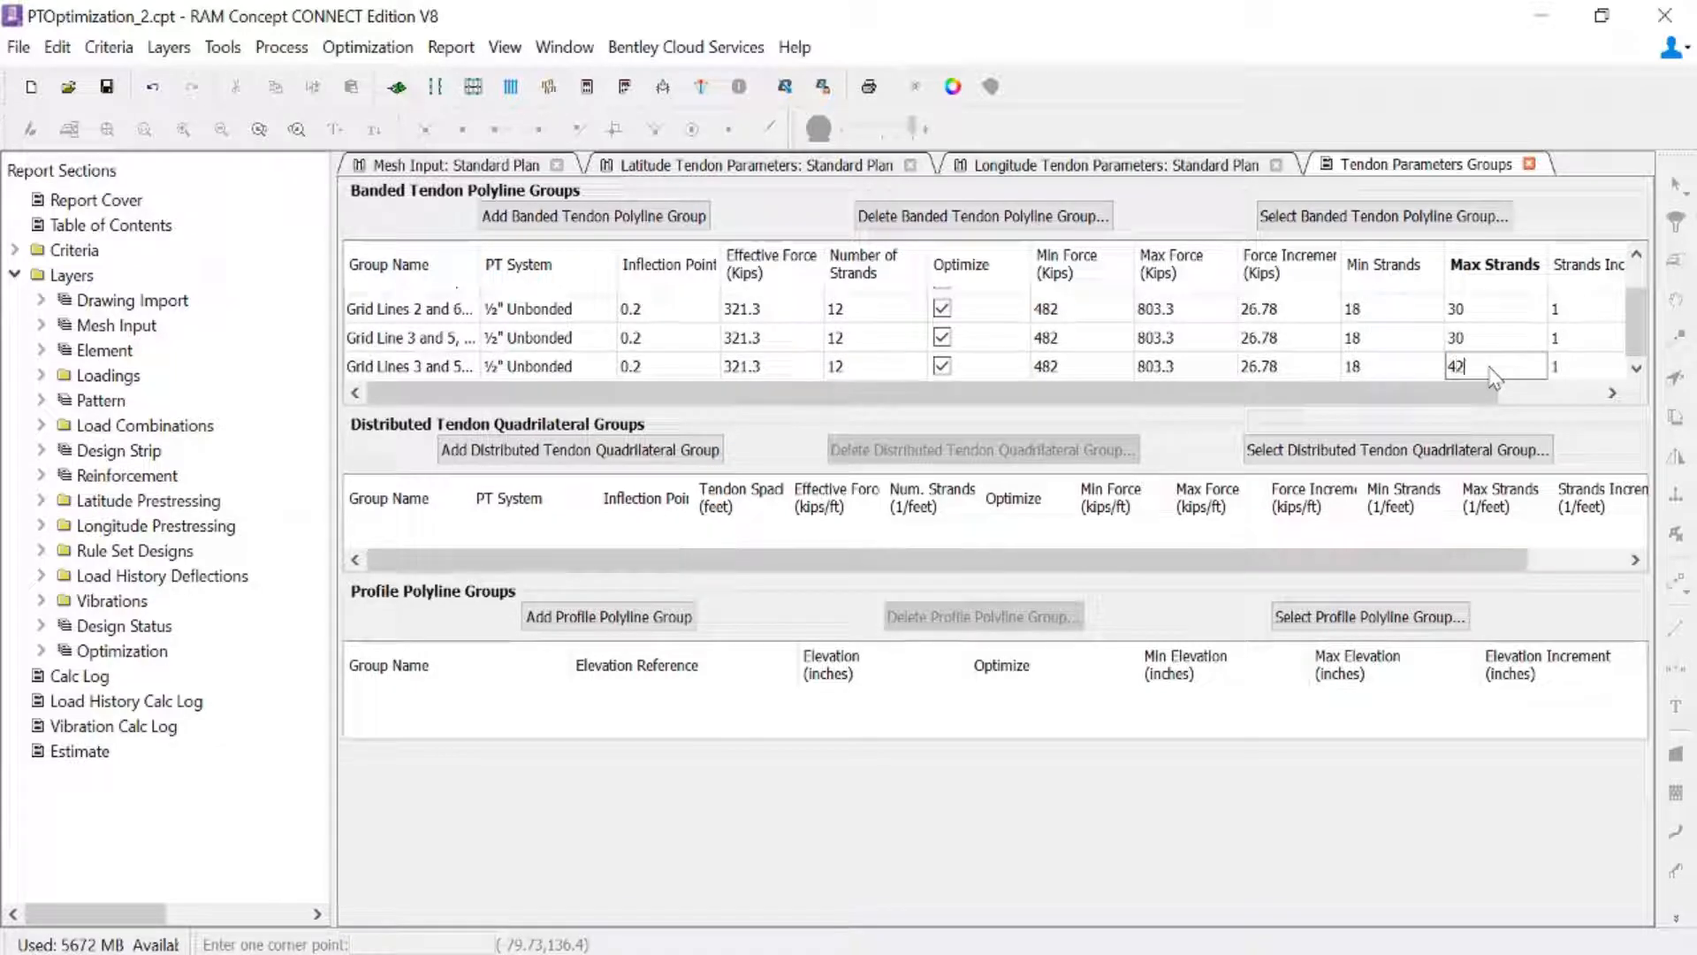
{"action": "key", "text": "Up"}
{"action": "type", "text": "42"}
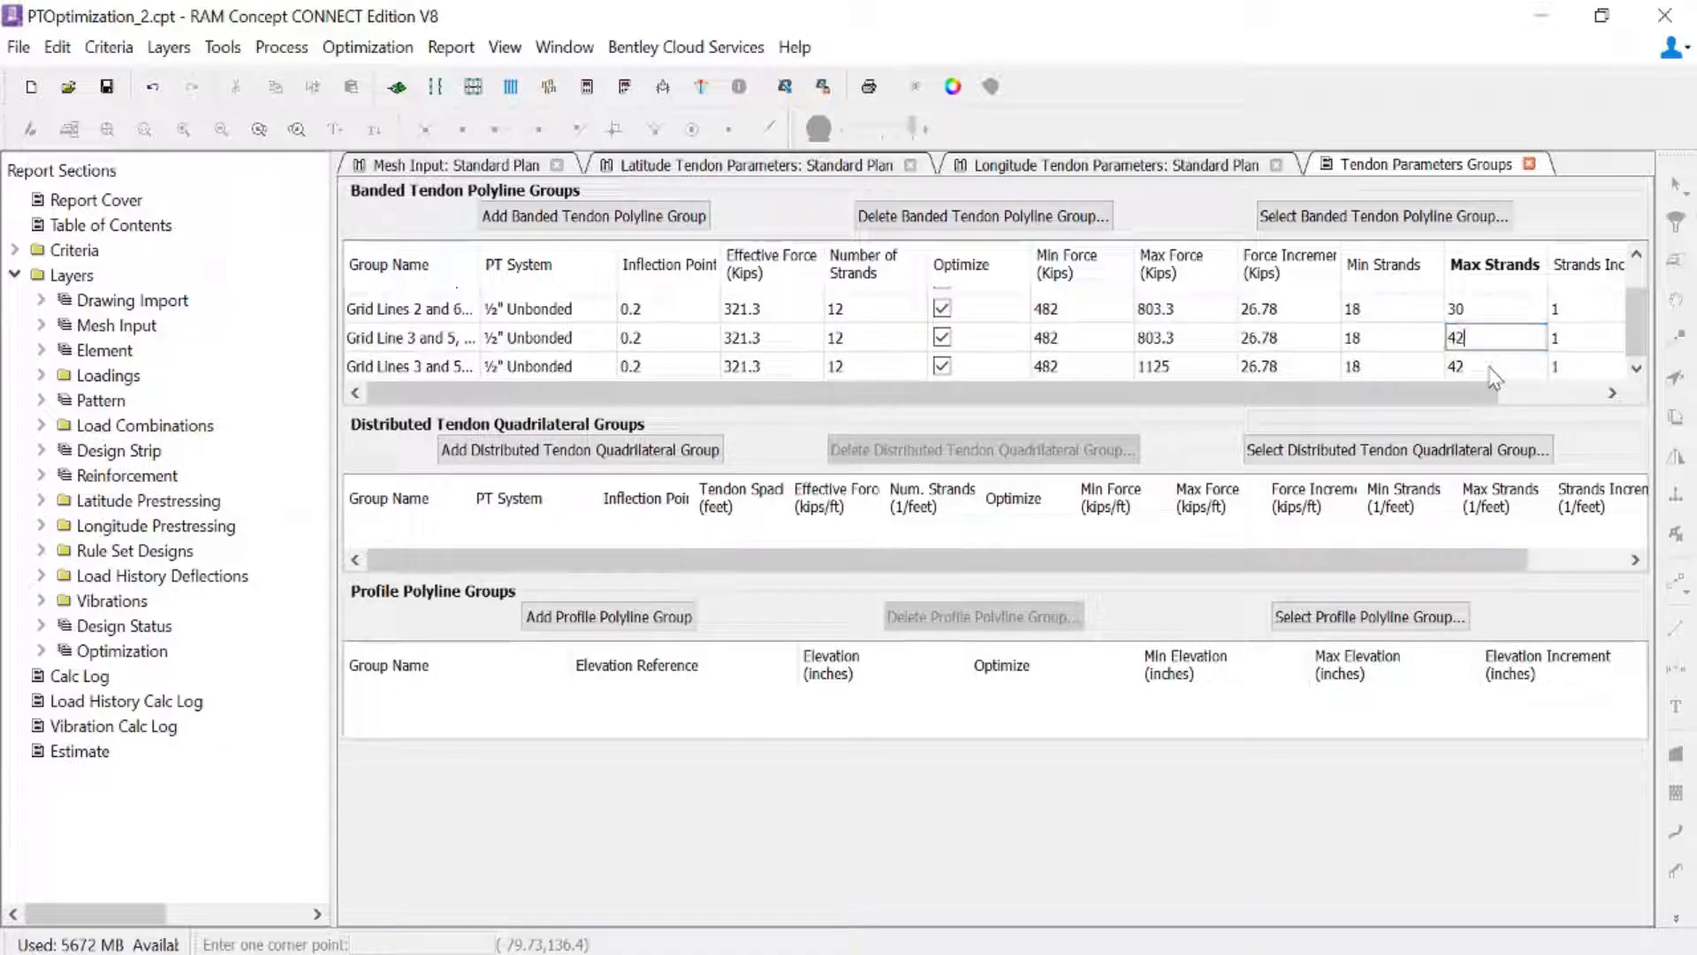
{"action": "key", "text": "Up"}
{"action": "type", "text": "42"}
{"action": "key", "text": "Up"}
{"action": "type", "text": "42"}
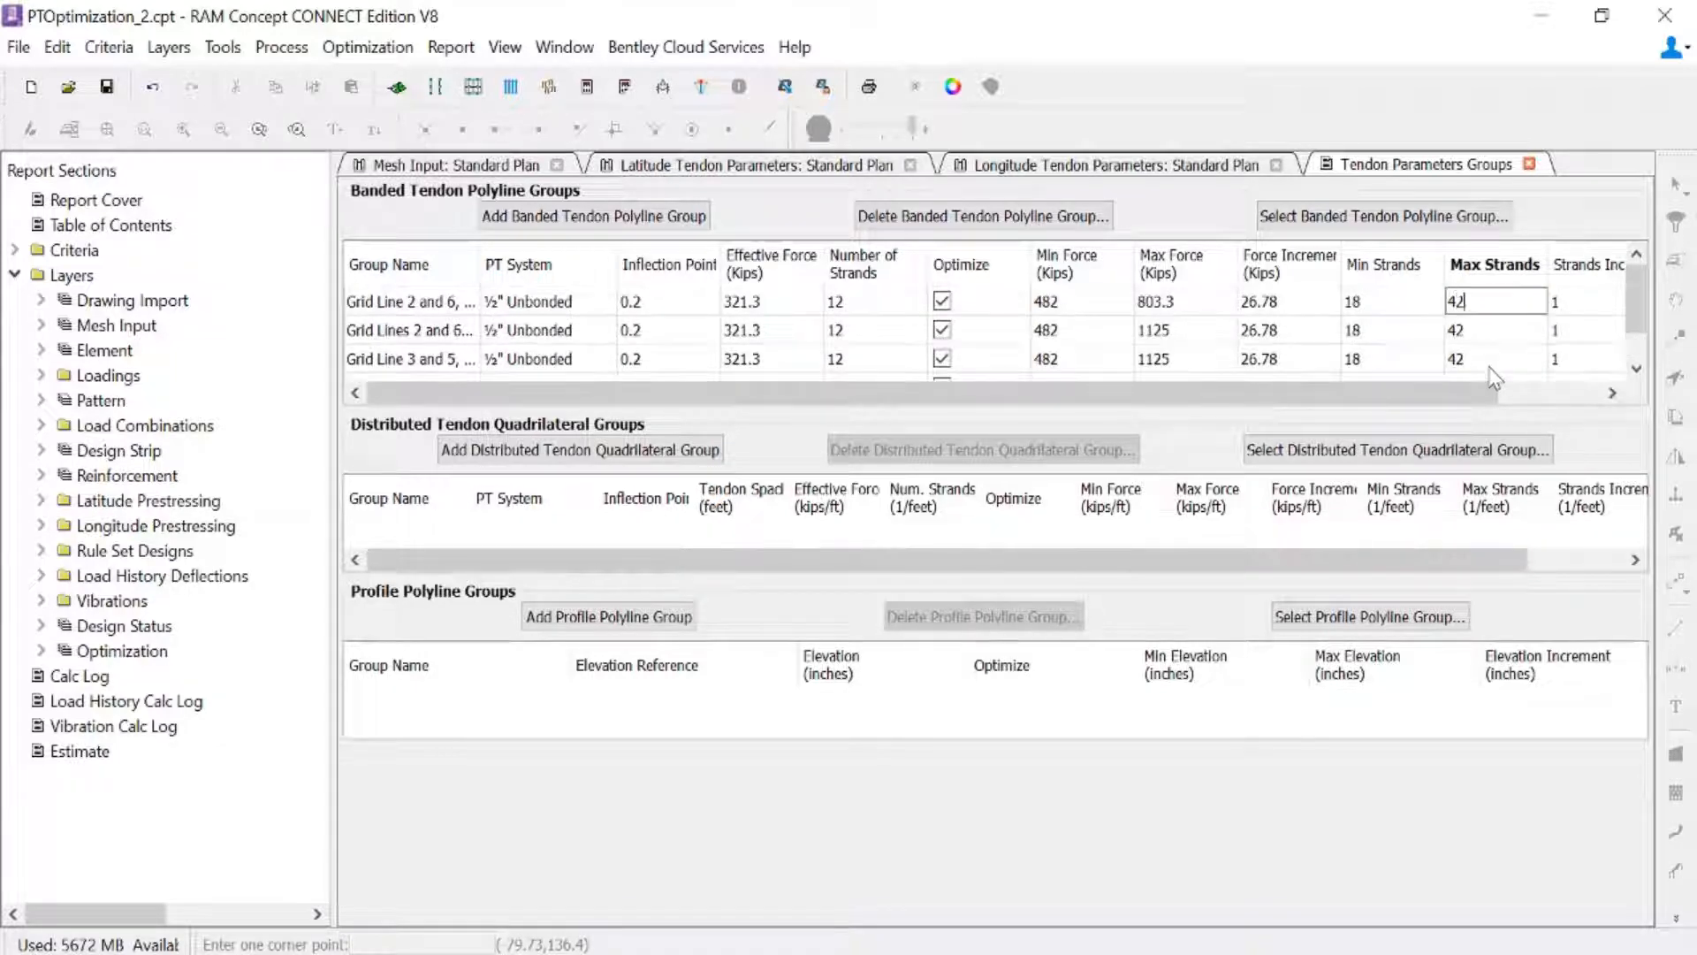
{"action": "key", "text": "Return"}
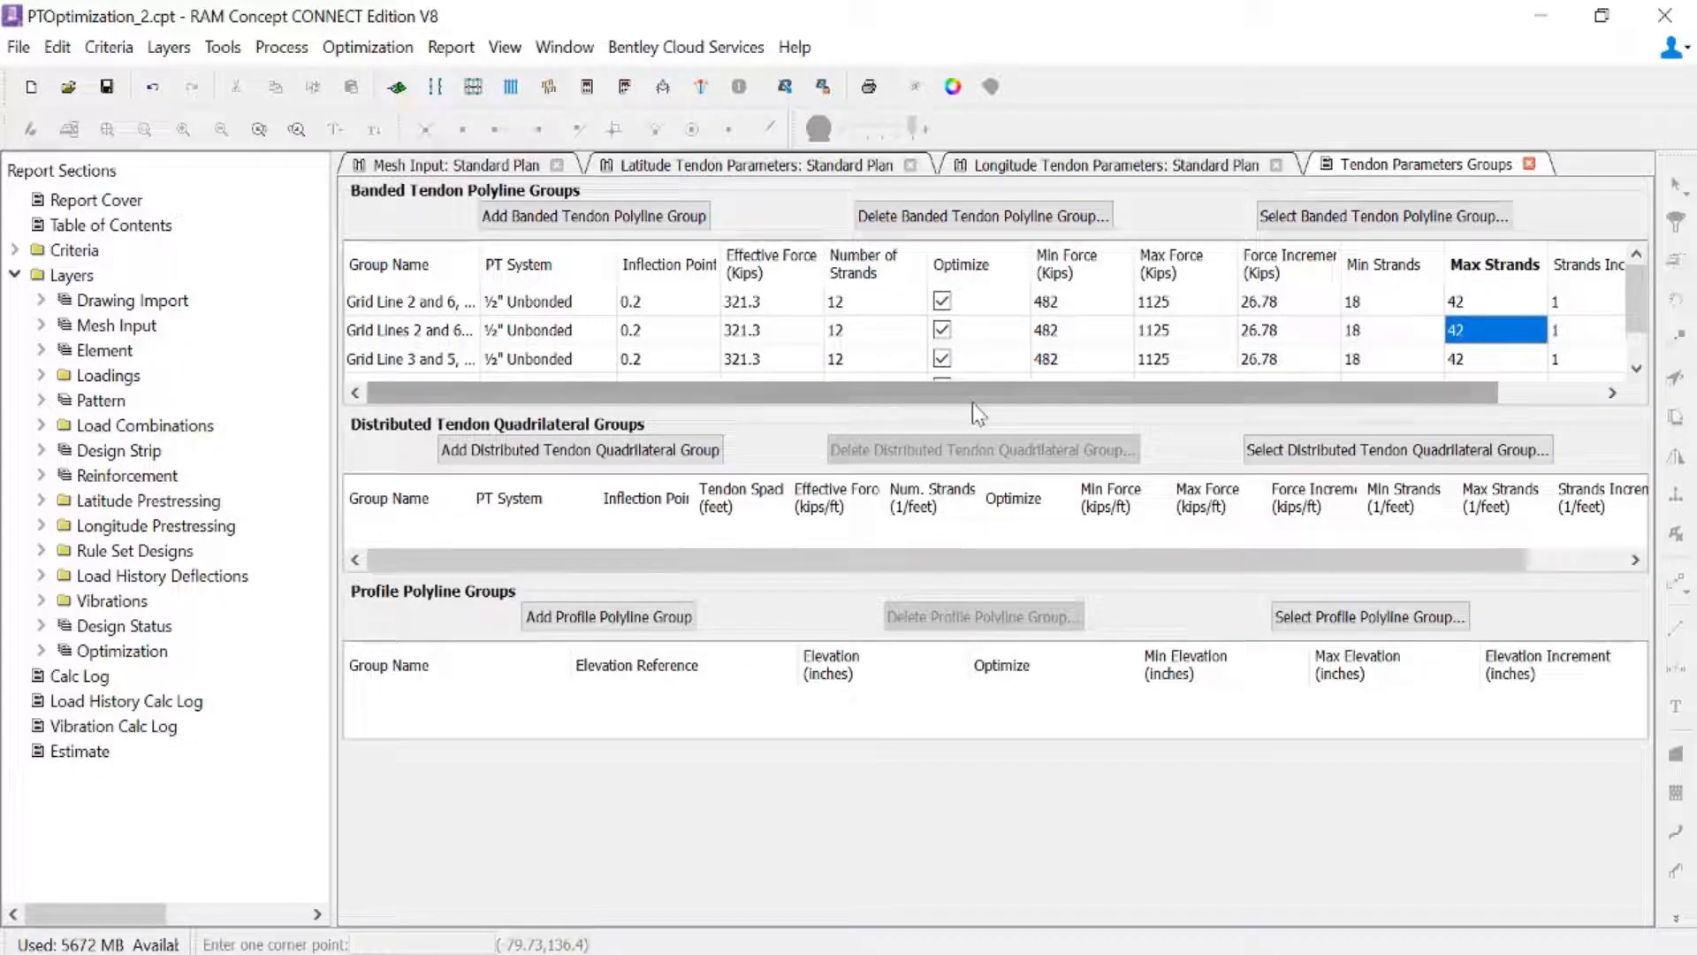
{"action": "left_click", "coordinate": [1530, 164]}
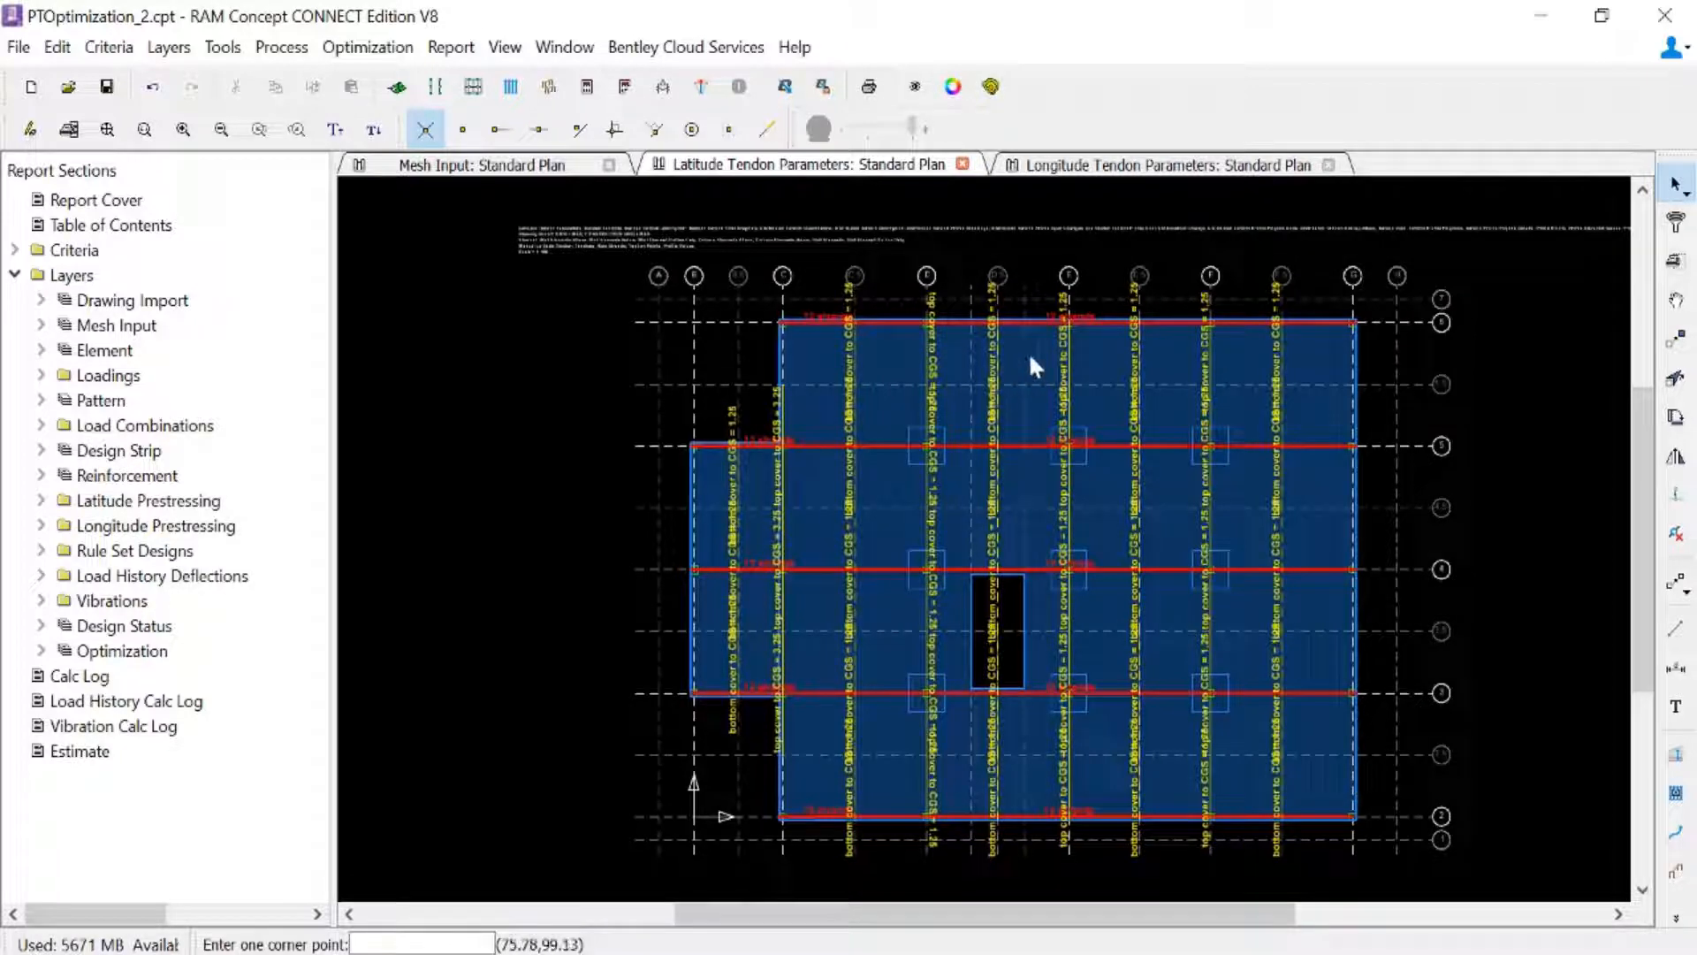
- Assign the long interior banded tendon polylines on grid lines 2 and 6 to the group "Grid Line 2 and 6, Interior"
{"action": "left_click_drag", "start_coordinate": [1027, 352], "coordinate": [1012, 286]}
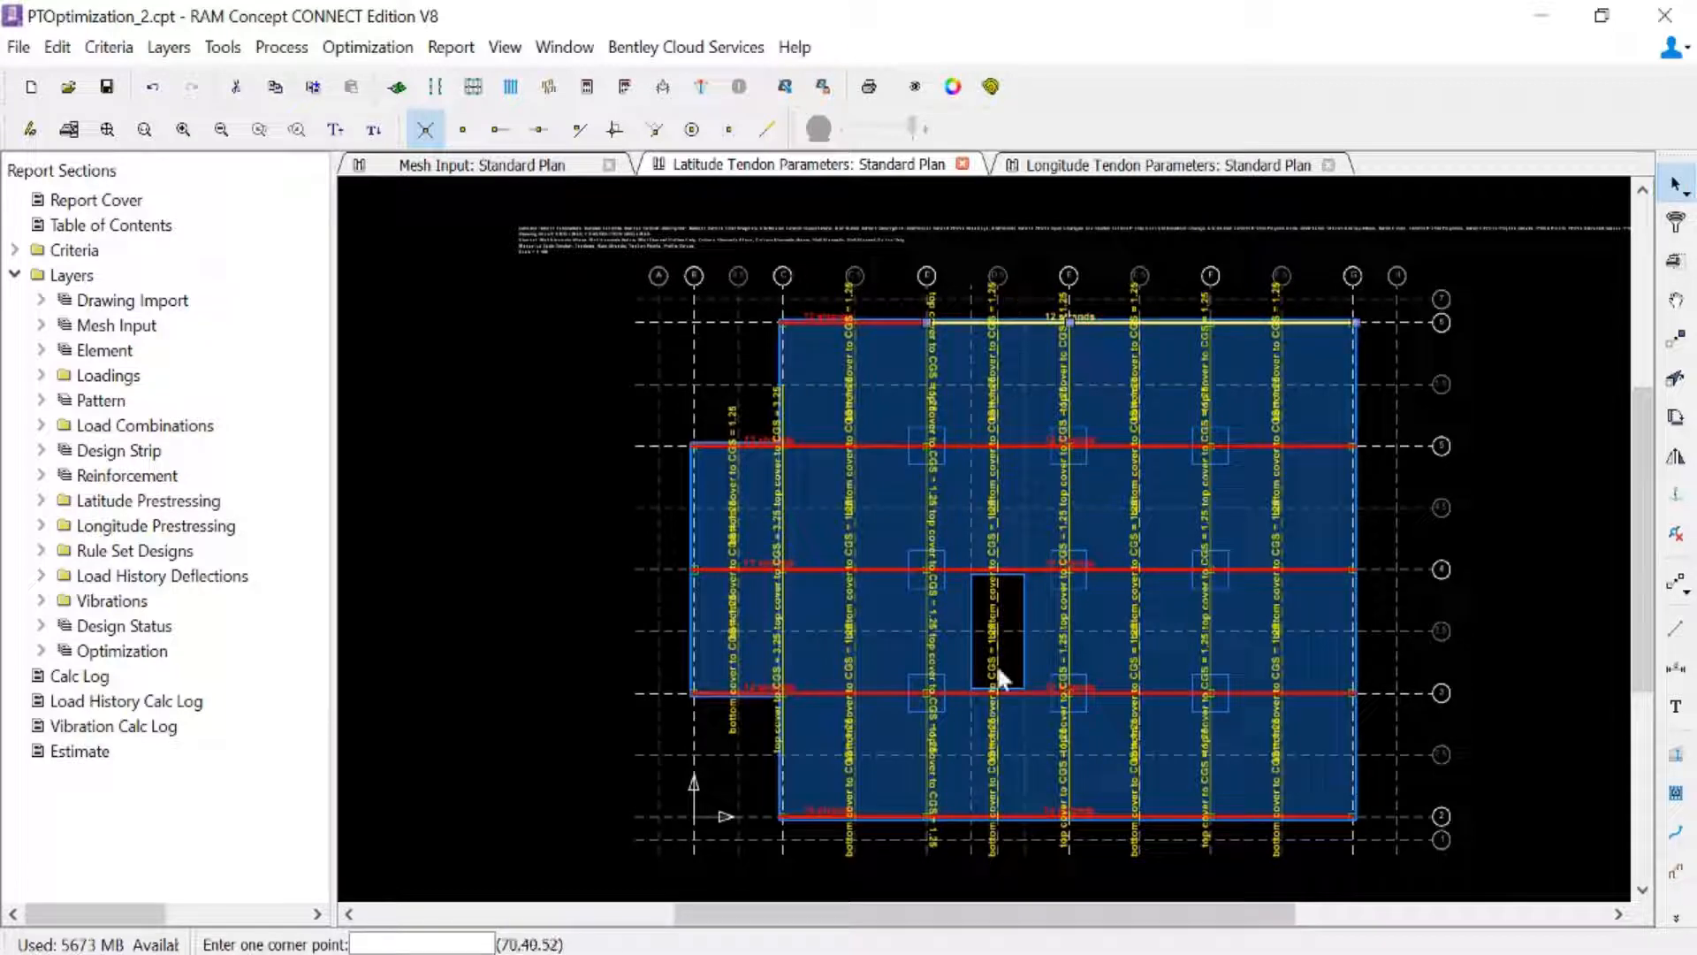
{"action": "left_click", "coordinate": [1025, 816]}
{"action": "left_click", "coordinate": [1020, 806], "text": "shift"}
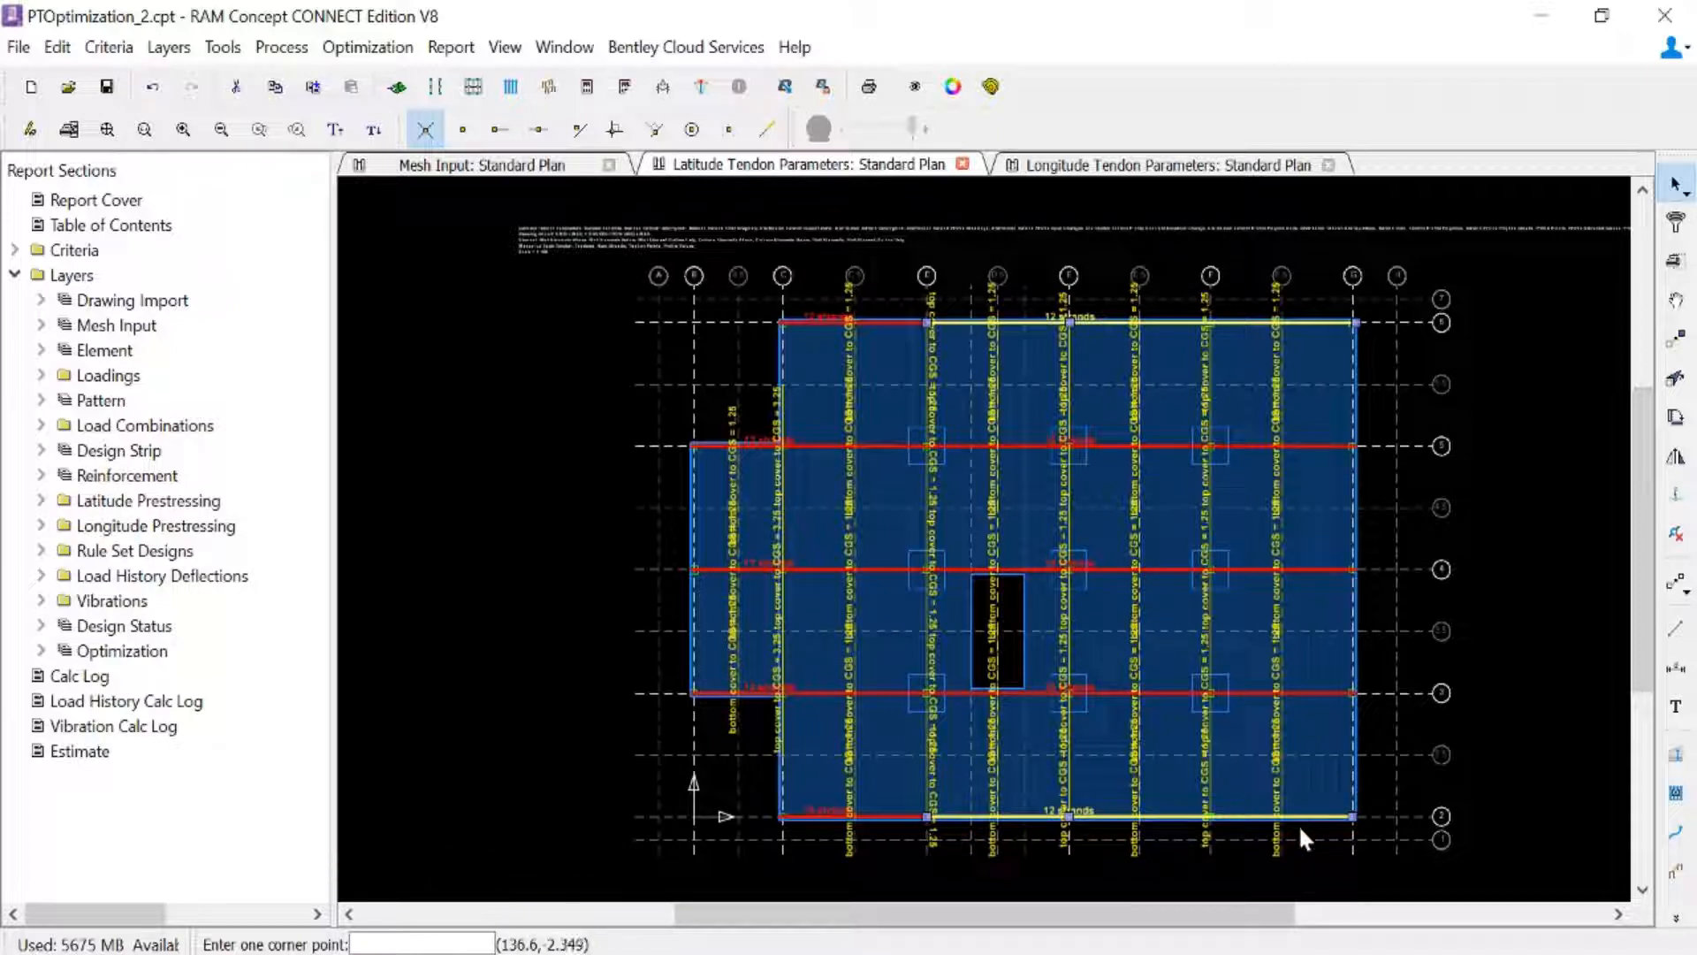
{"action": "right_click", "coordinate": [1303, 776]}
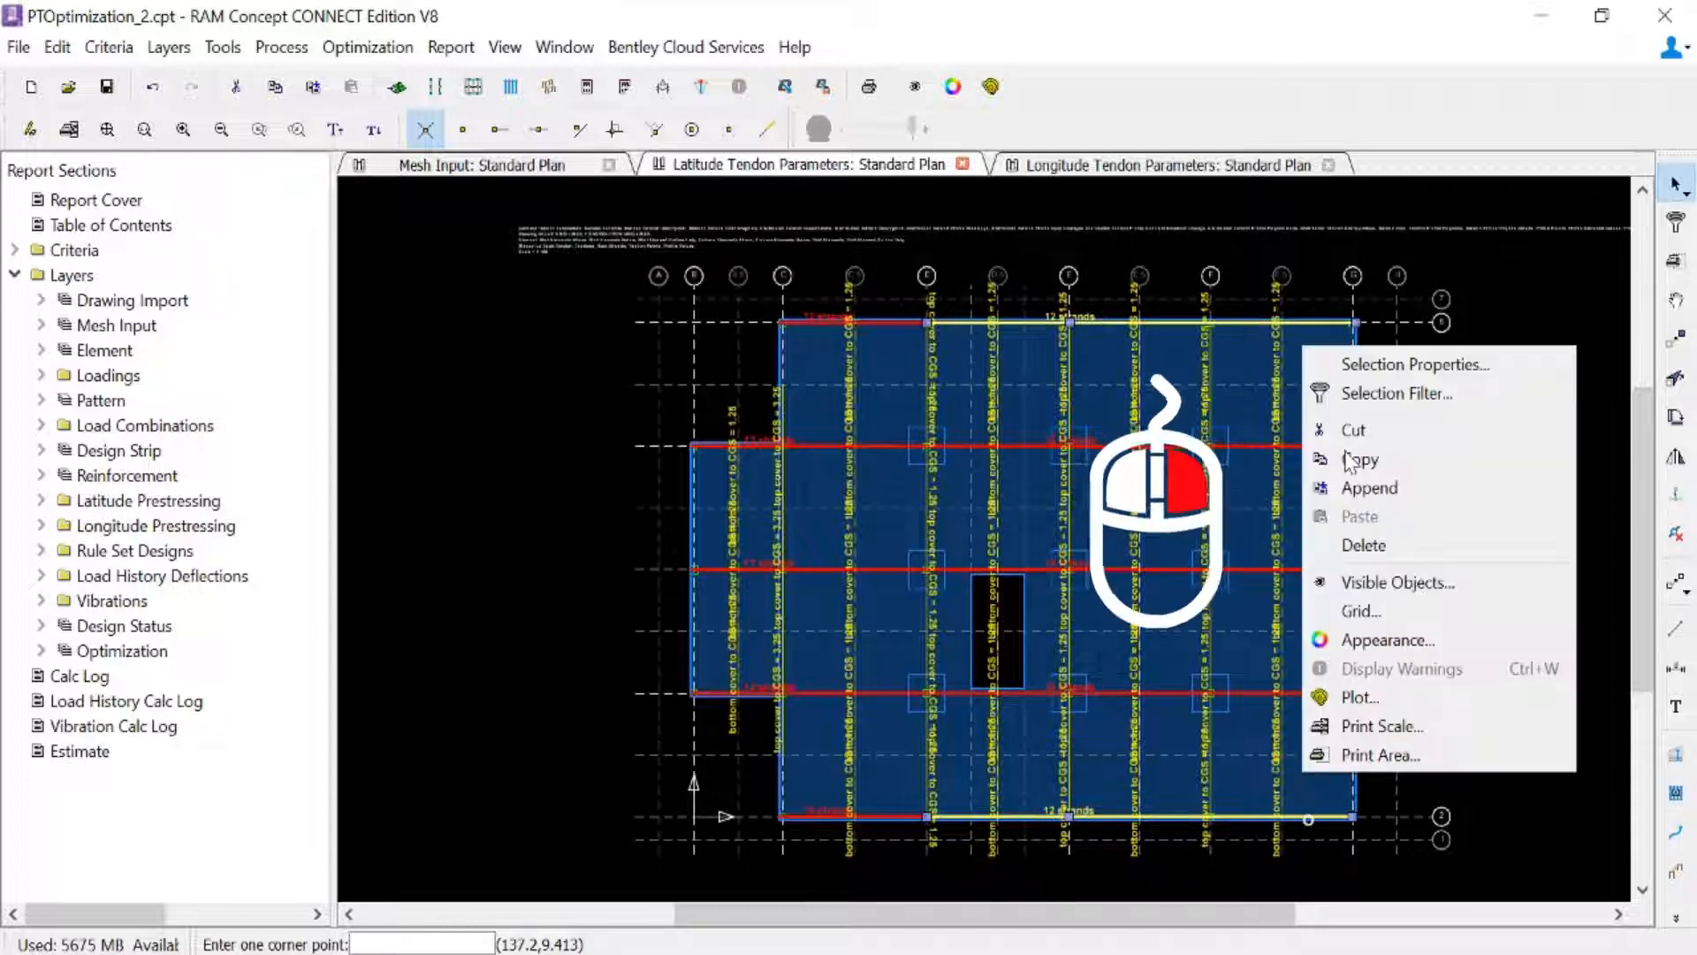
{"action": "left_click", "coordinate": [1363, 362]}
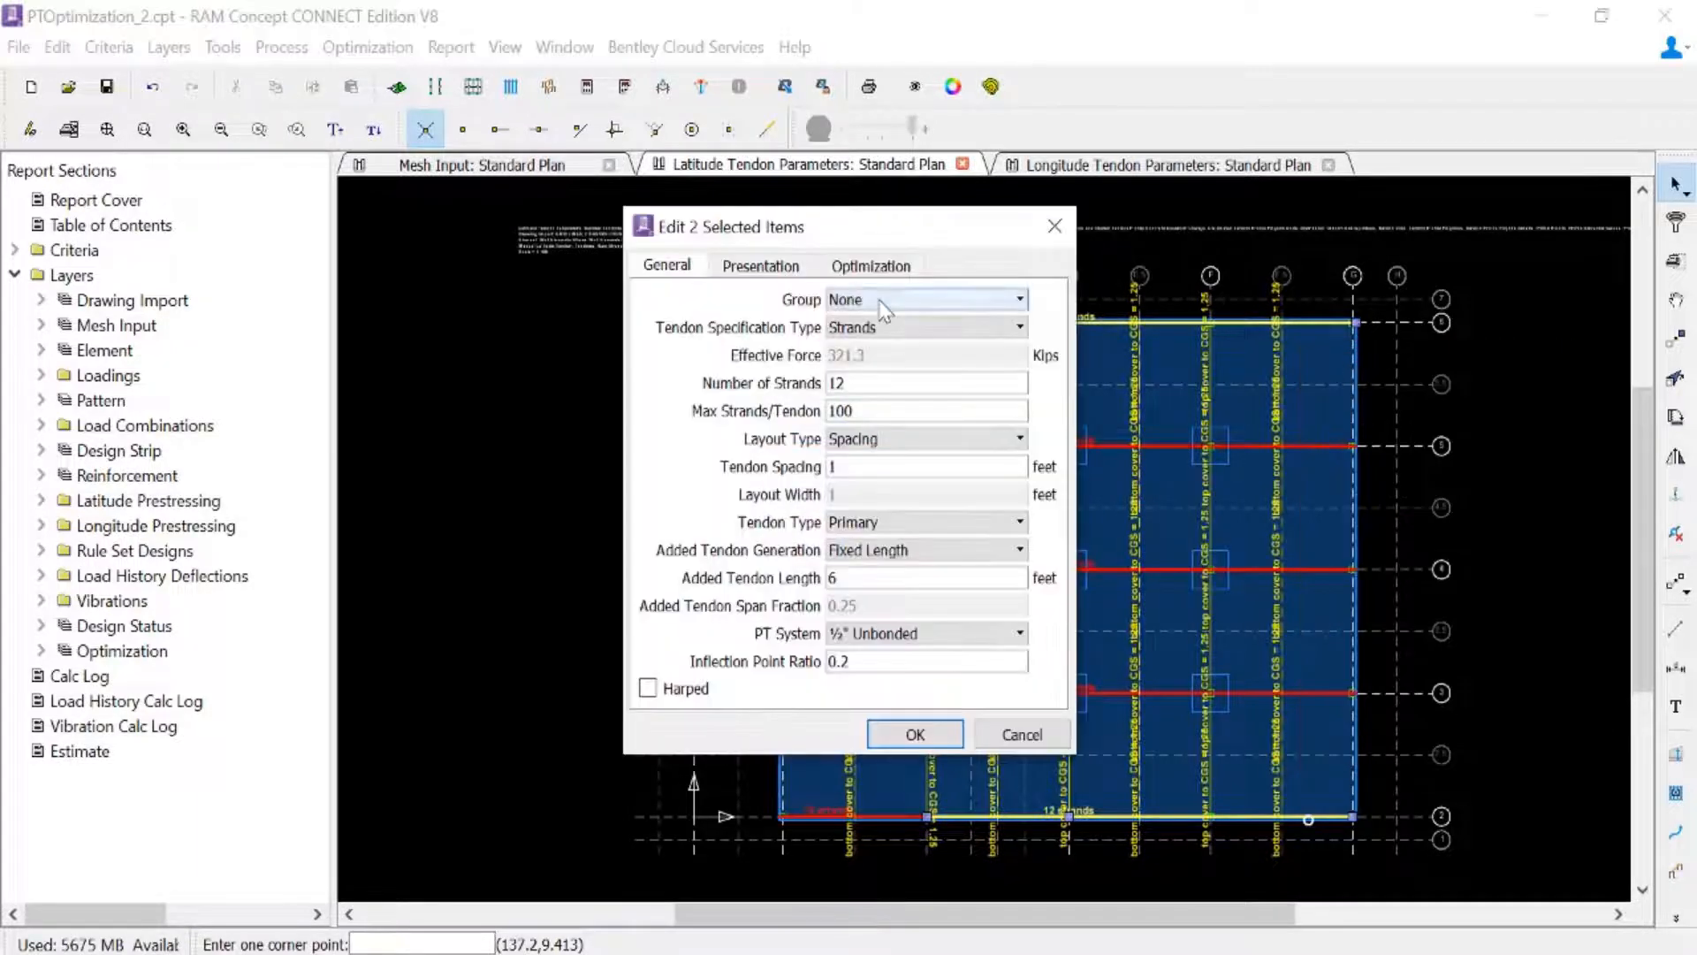
{"action": "left_click", "coordinate": [880, 300]}
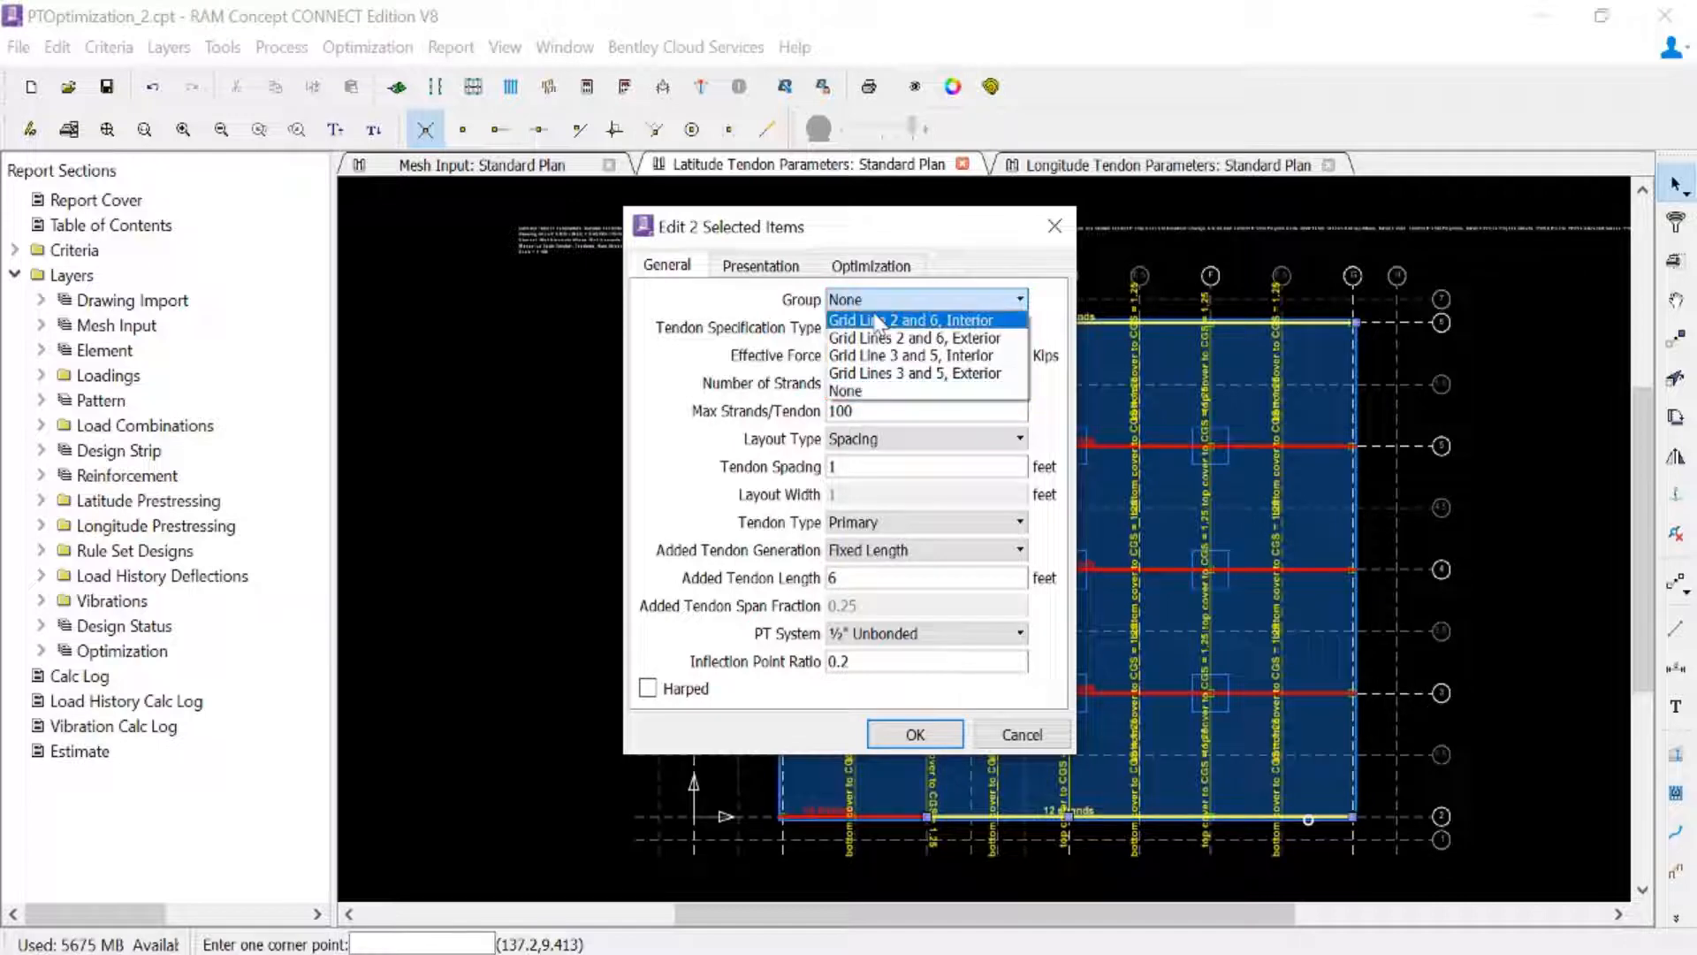
{"action": "left_click", "coordinate": [875, 320]}
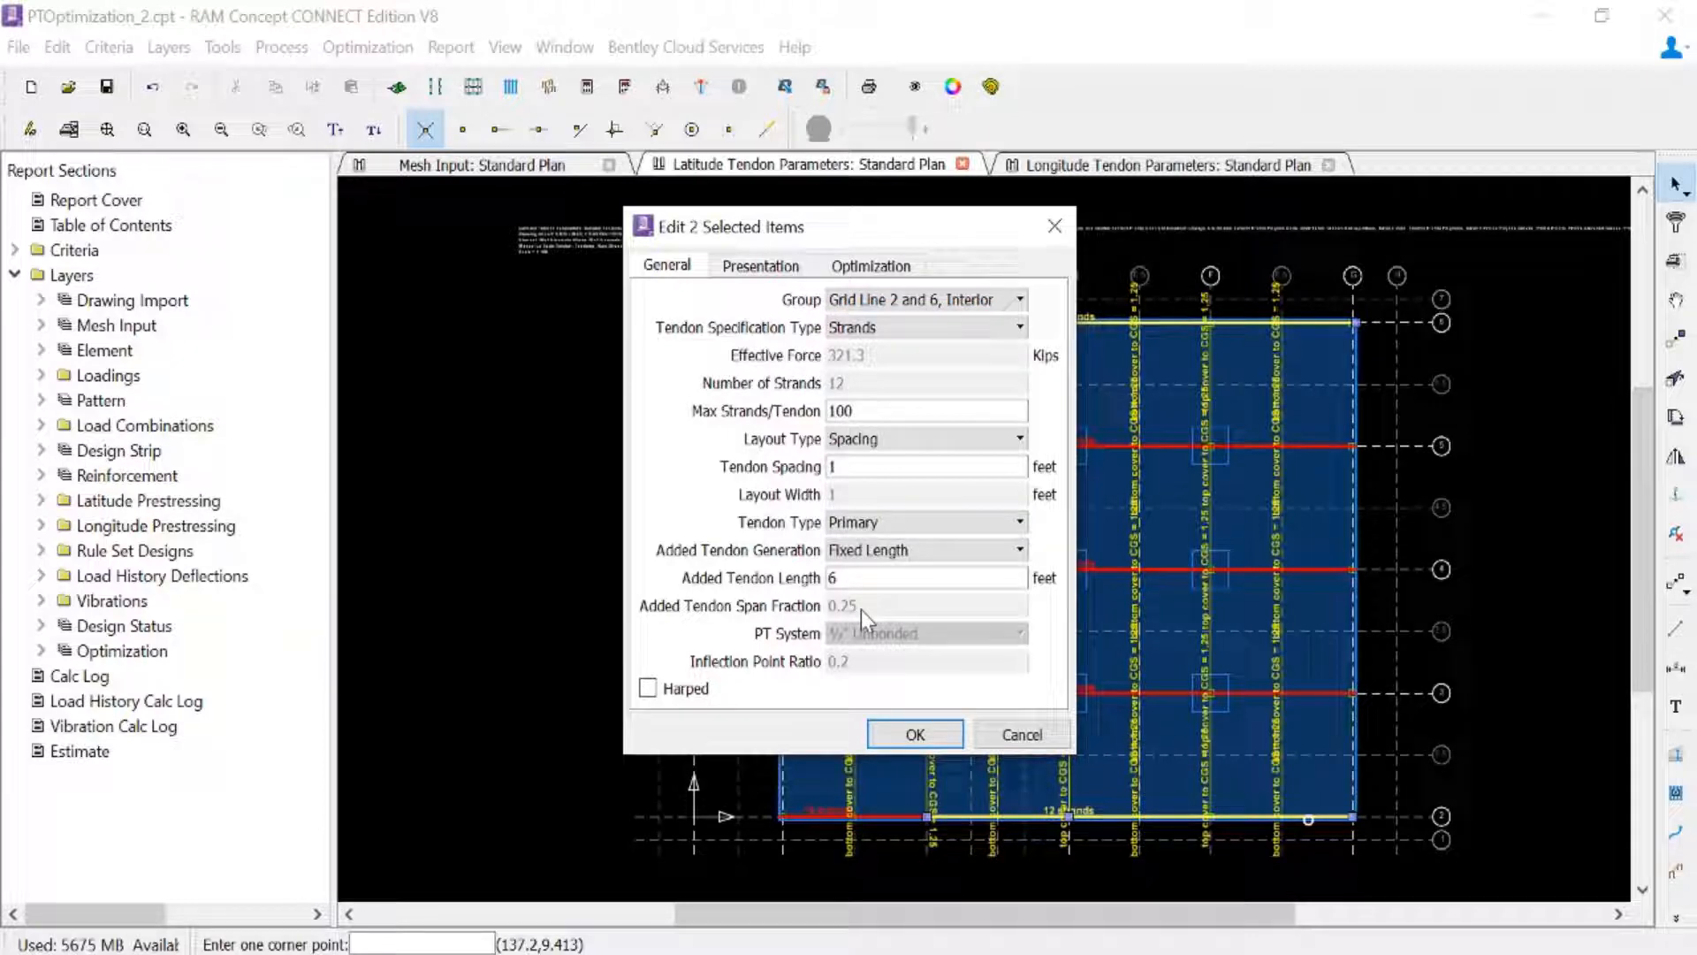
{"action": "left_click", "coordinate": [876, 741]}
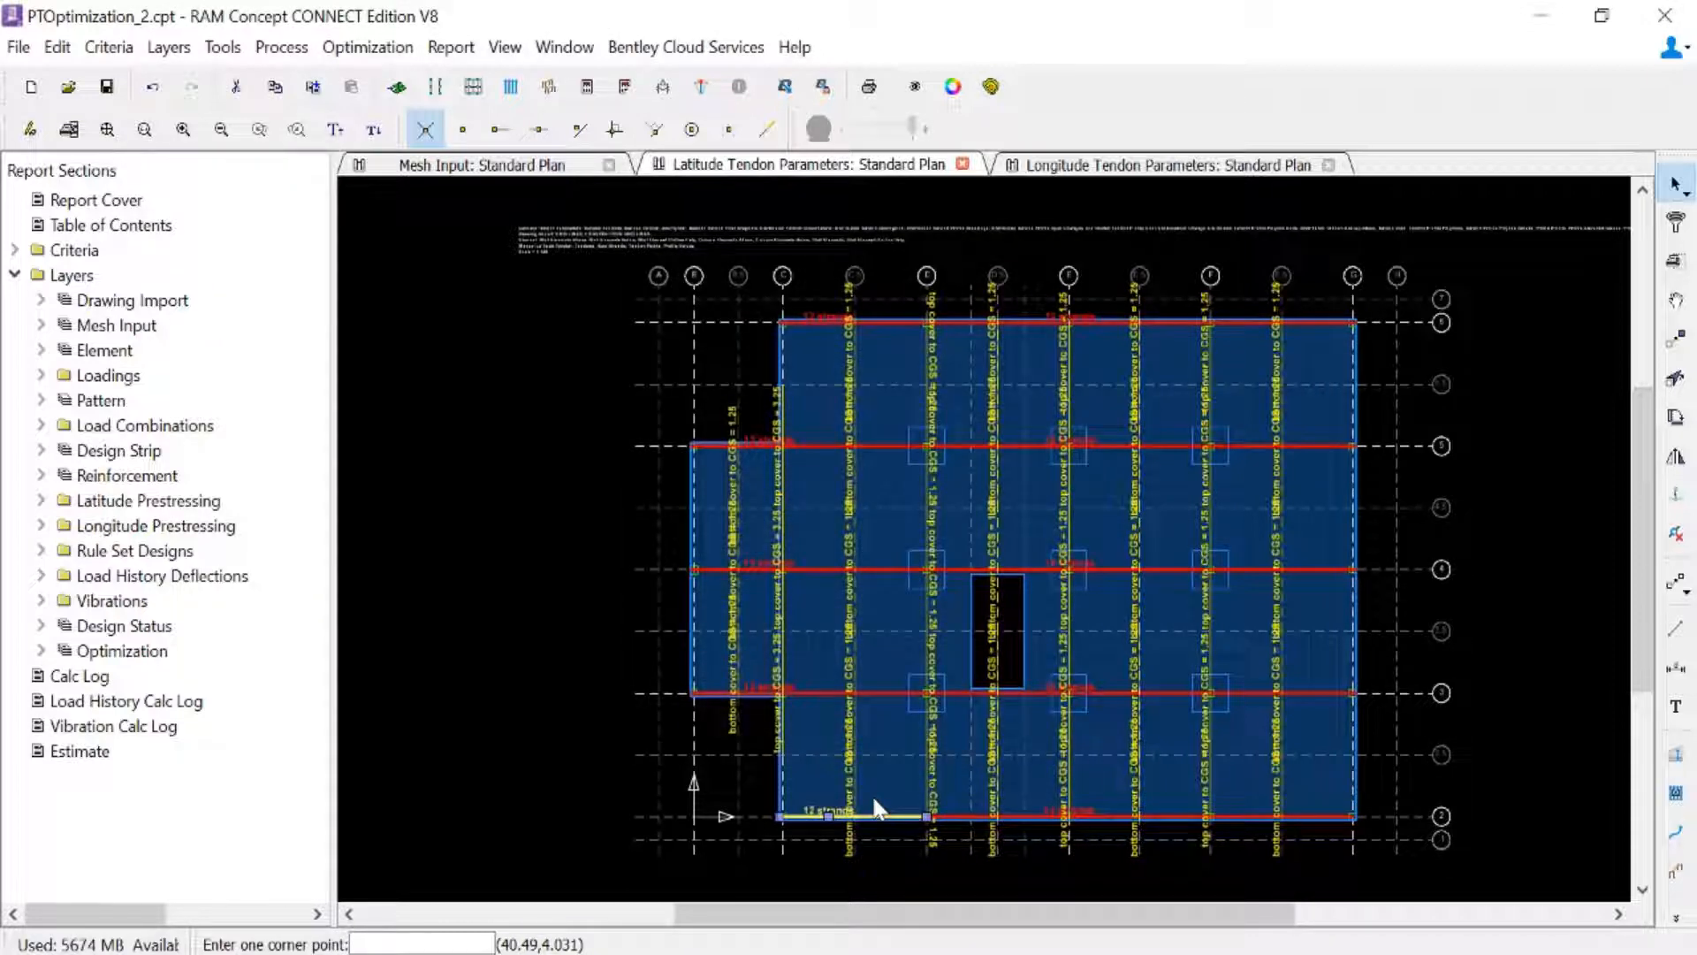
- Assign the short end-span banded tendon polylines on grid lines 2 and 6 to the group "Grid Lines 2 and 6, Exterior"
{"action": "left_click_drag", "start_coordinate": [909, 361], "coordinate": [891, 274]}
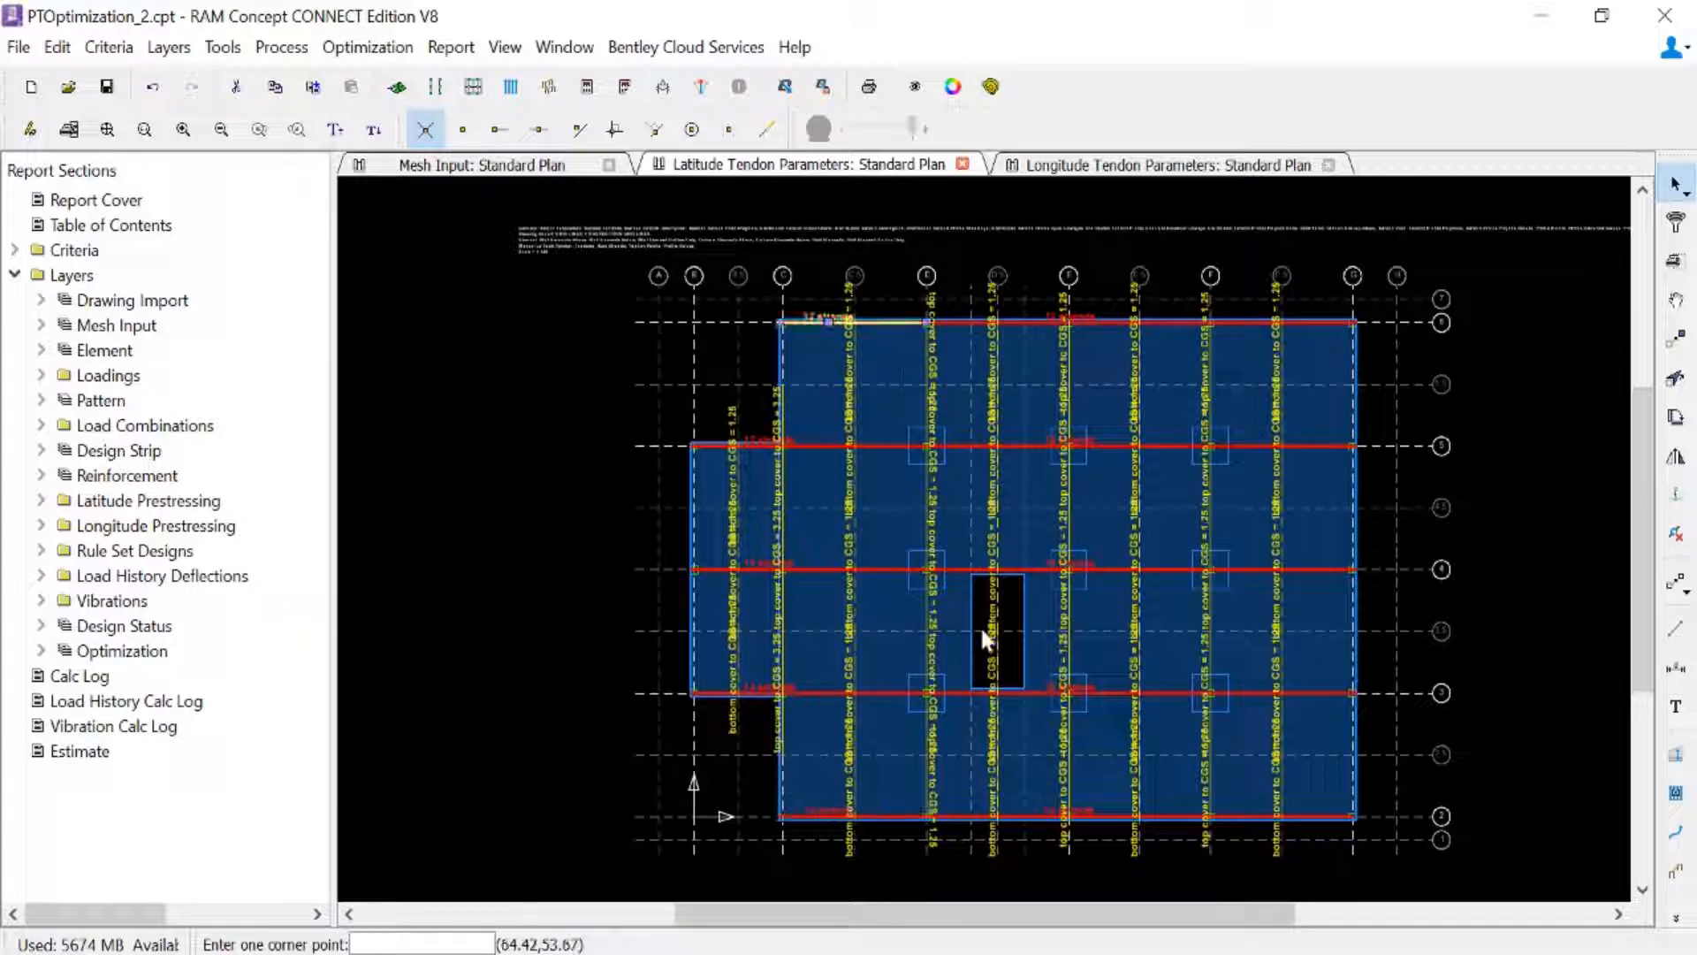
{"action": "left_click_drag", "start_coordinate": [891, 858], "coordinate": [868, 778], "text": "shift"}
{"action": "right_click", "coordinate": [868, 778]}
{"action": "left_click", "coordinate": [957, 375]}
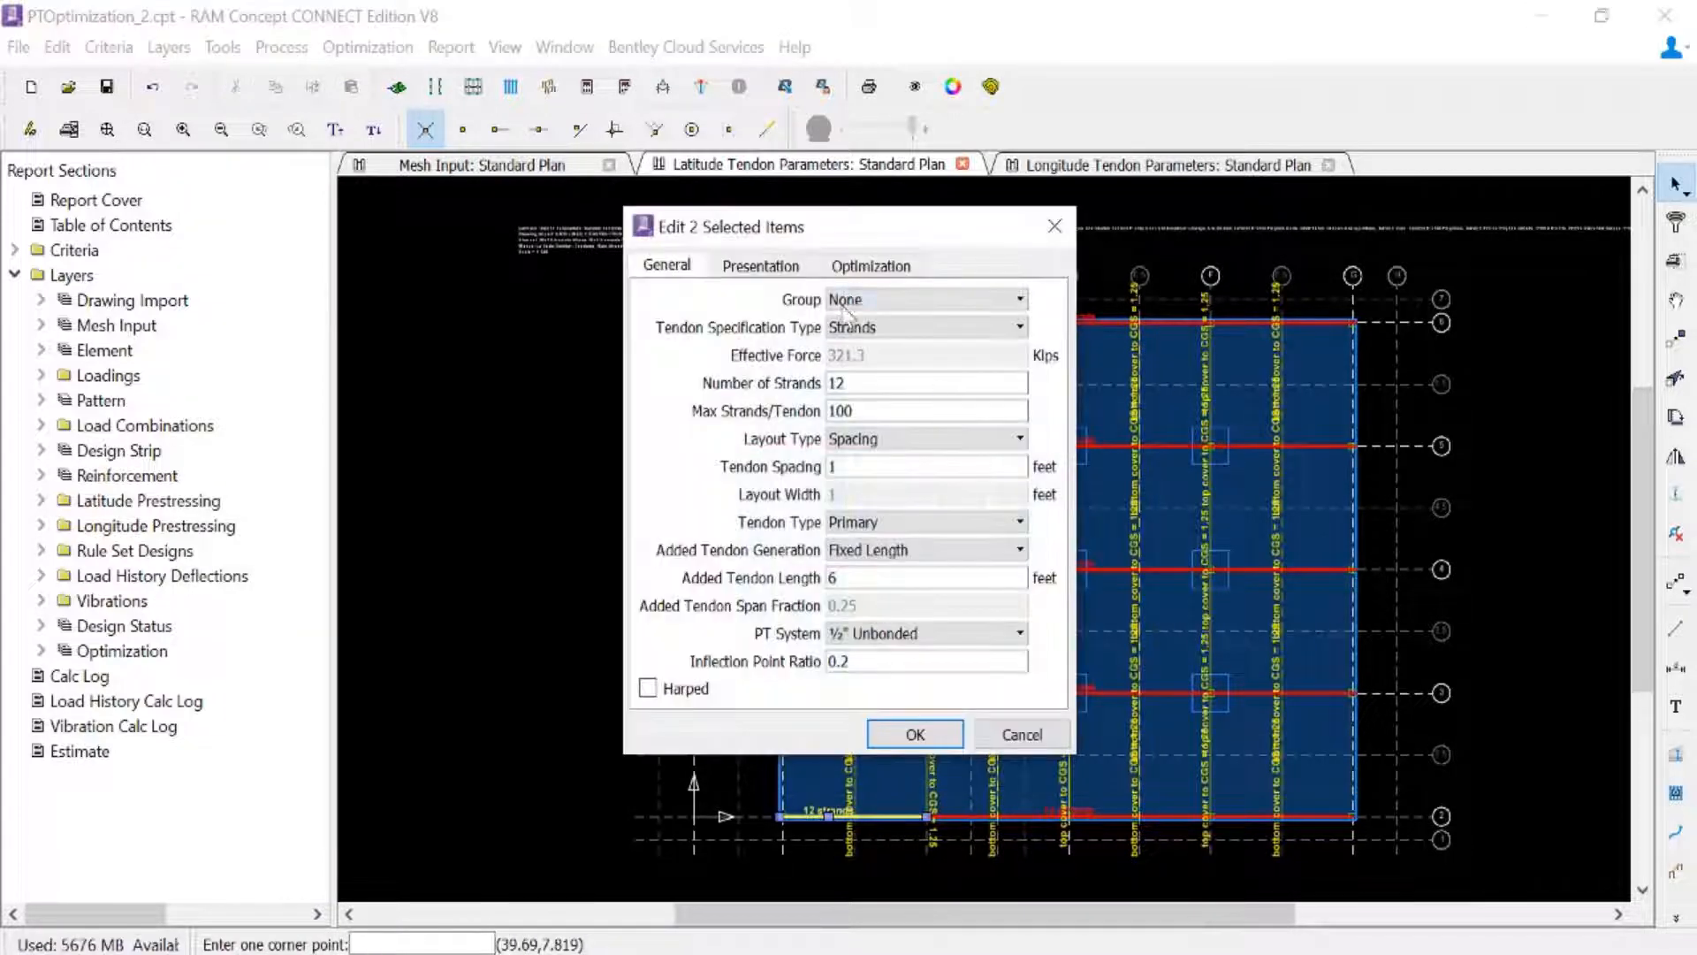
{"action": "left_click", "coordinate": [847, 300]}
{"action": "left_click", "coordinate": [900, 339]}
{"action": "left_click", "coordinate": [906, 735]}
- Assign the long interior banded tendon polylines on grid lines 3 and 5 to the group "Grid Line 3 and 5, Interior"
{"action": "left_click", "coordinate": [1112, 694]}
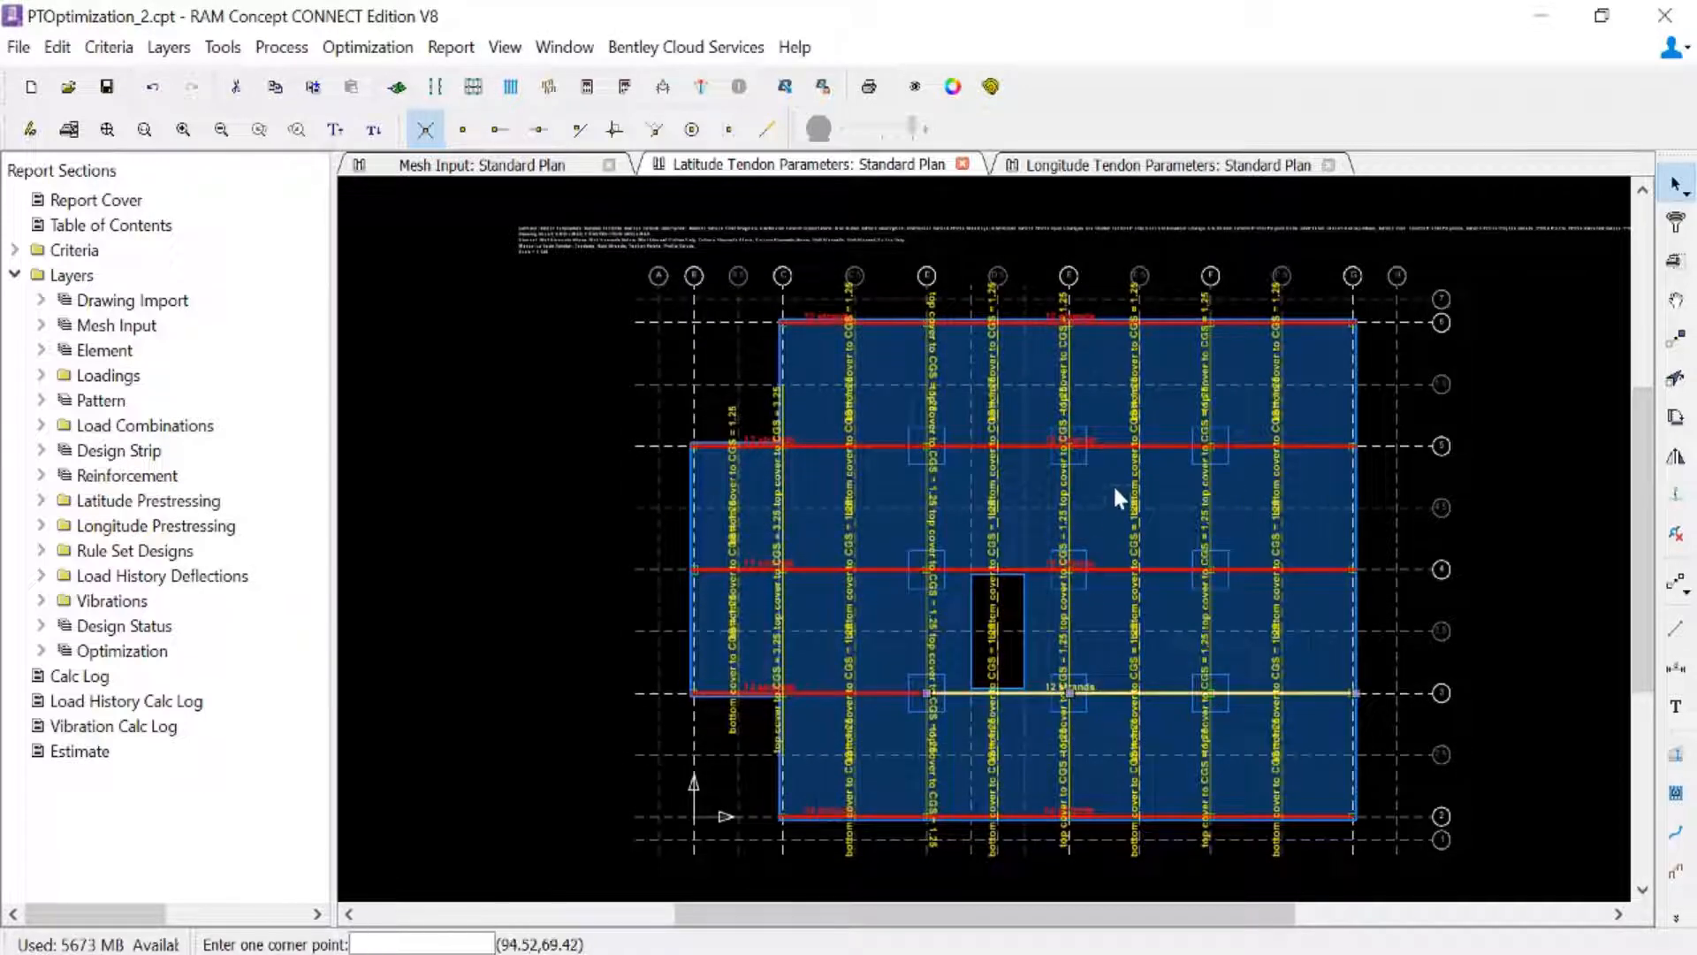
{"action": "left_click", "coordinate": [1116, 445], "text": "shift"}
{"action": "right_click", "coordinate": [1093, 385]}
{"action": "left_click", "coordinate": [1114, 402]}
{"action": "left_click", "coordinate": [893, 300]}
{"action": "left_click", "coordinate": [911, 355]}
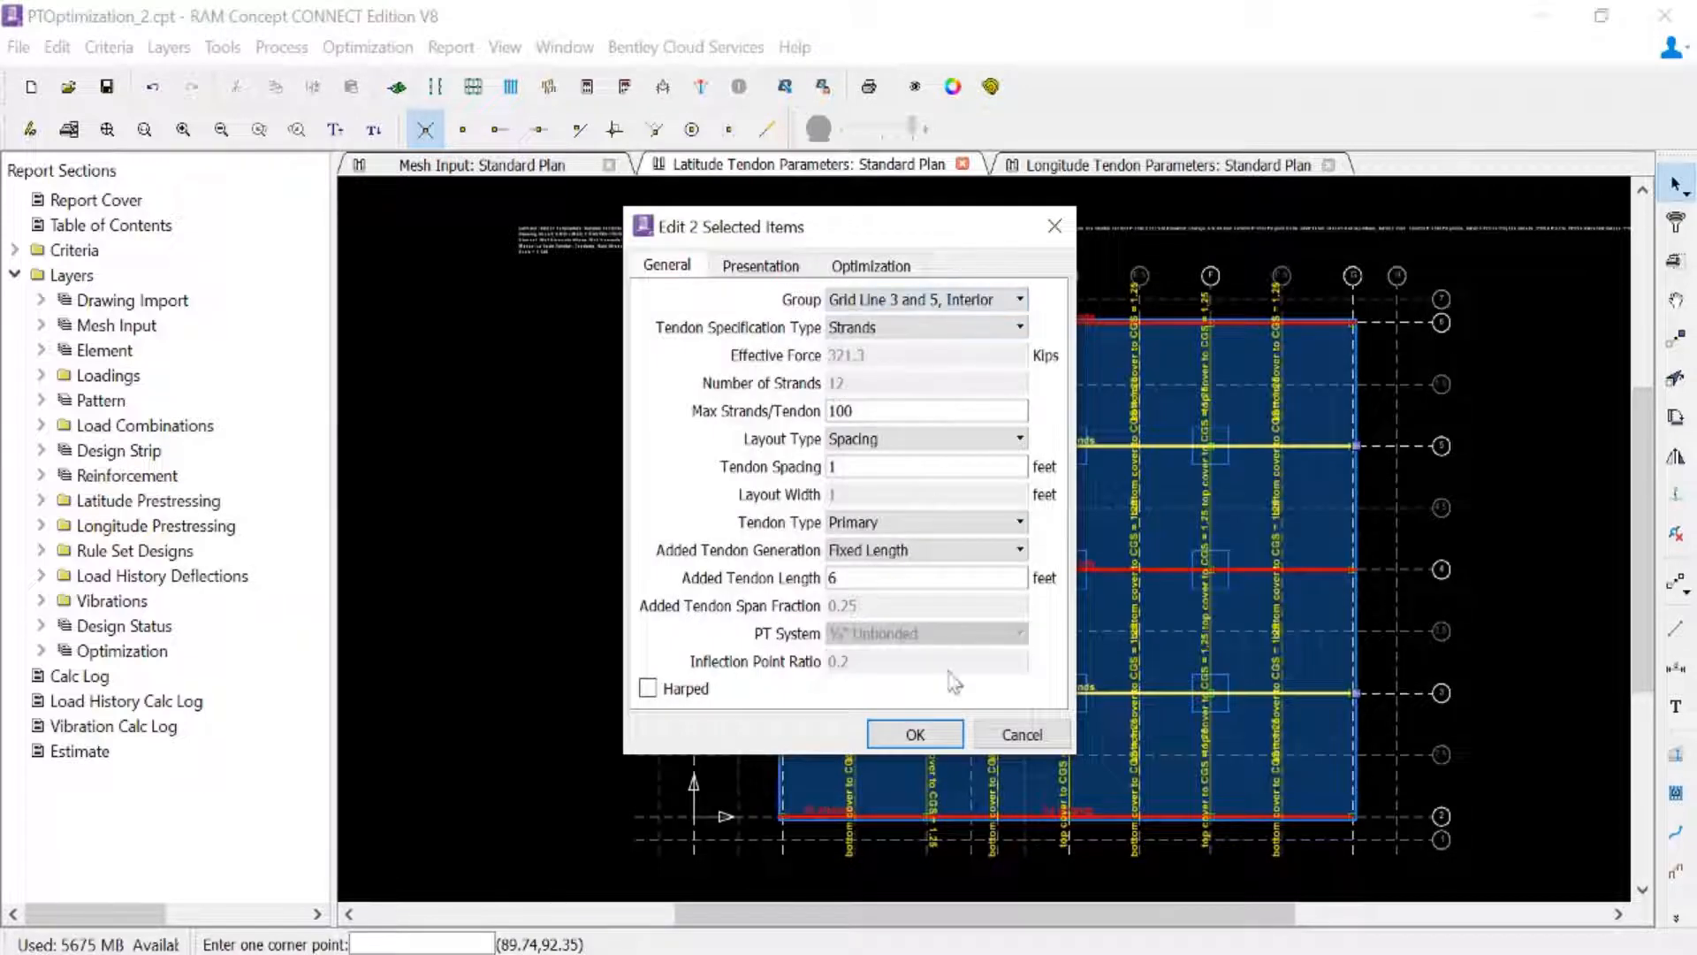
{"action": "left_click", "coordinate": [915, 734]}
- Assign the end-span banded tendon polylines on grid lines 3 and 5 to the group "Grid Lines 3 and 5, Exterior" and save the model
{"action": "left_click", "coordinate": [877, 451]}
{"action": "right_click", "coordinate": [875, 424]}
{"action": "left_click", "coordinate": [920, 431]}
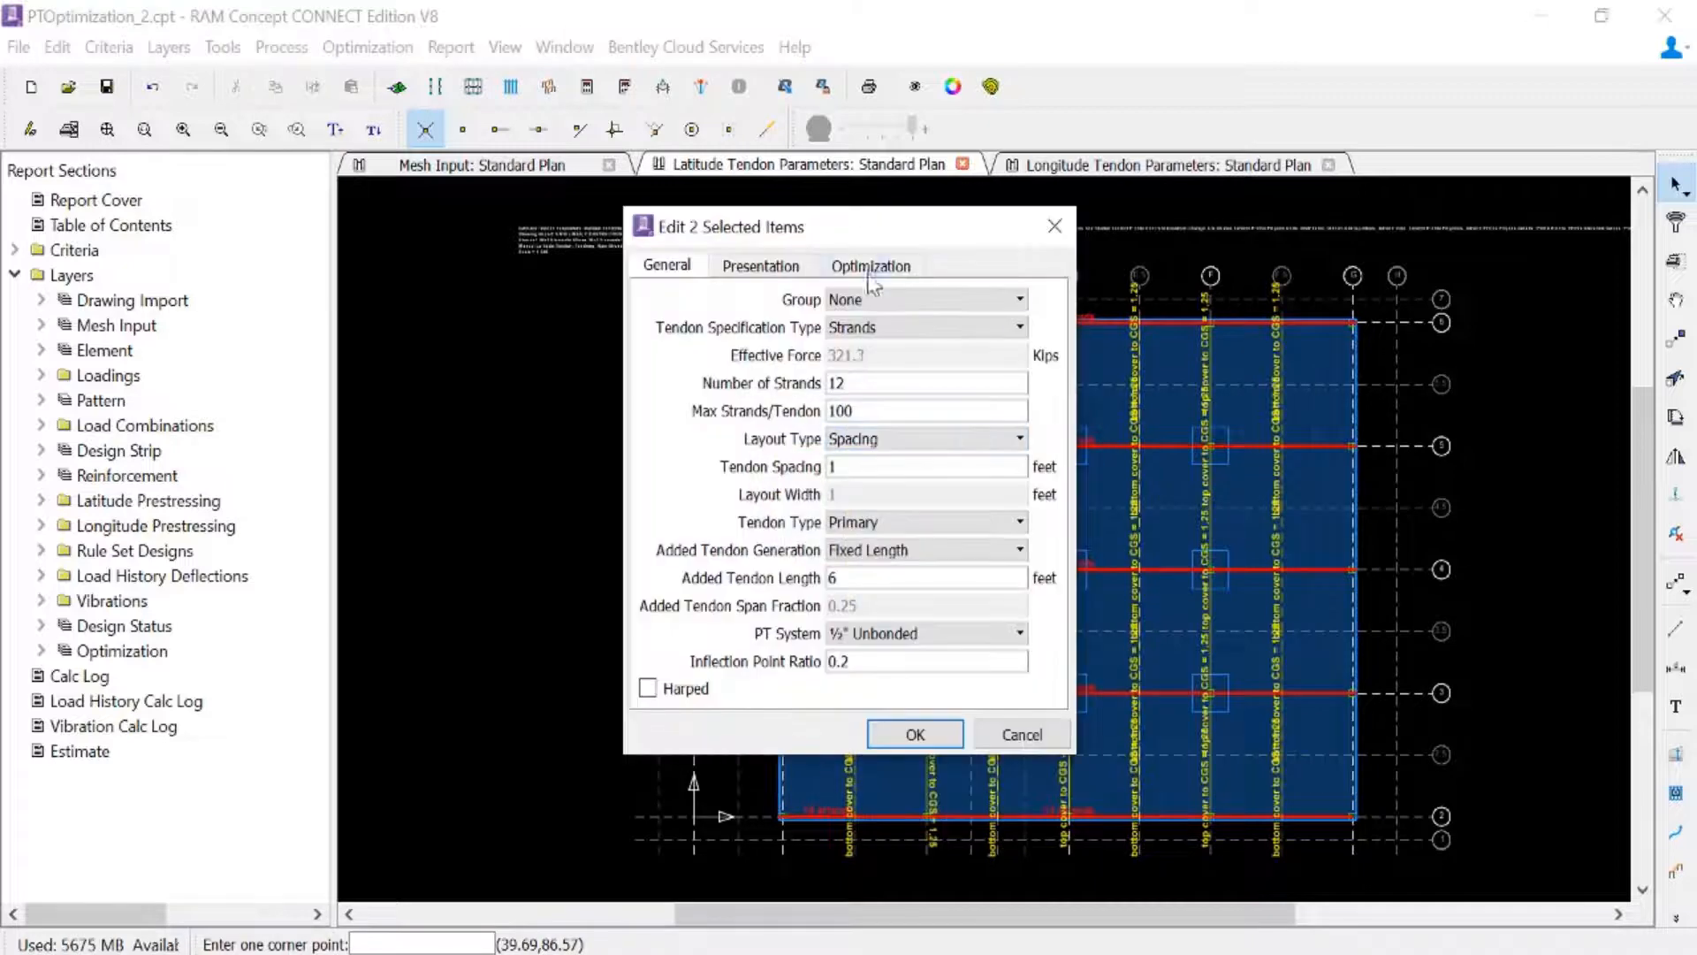
{"action": "left_click", "coordinate": [892, 292]}
{"action": "left_click", "coordinate": [910, 373]}
{"action": "left_click", "coordinate": [913, 734]}
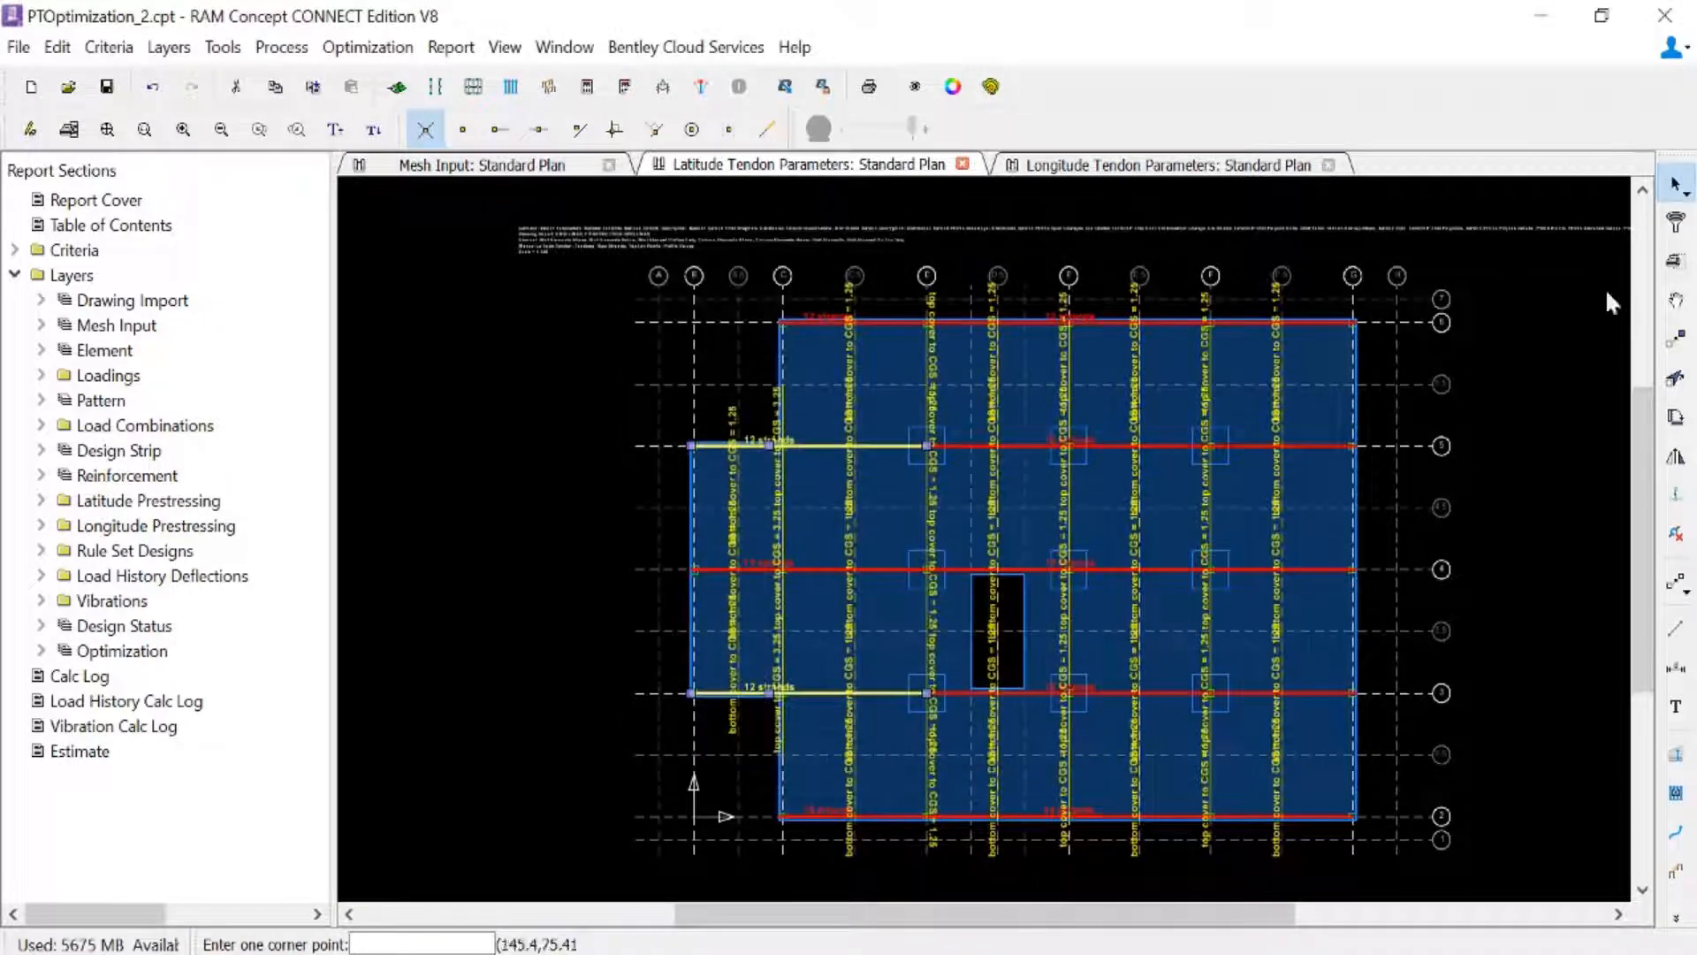
{"action": "left_click_drag", "start_coordinate": [584, 368], "coordinate": [542, 339]}
{"action": "left_click", "coordinate": [106, 91]}
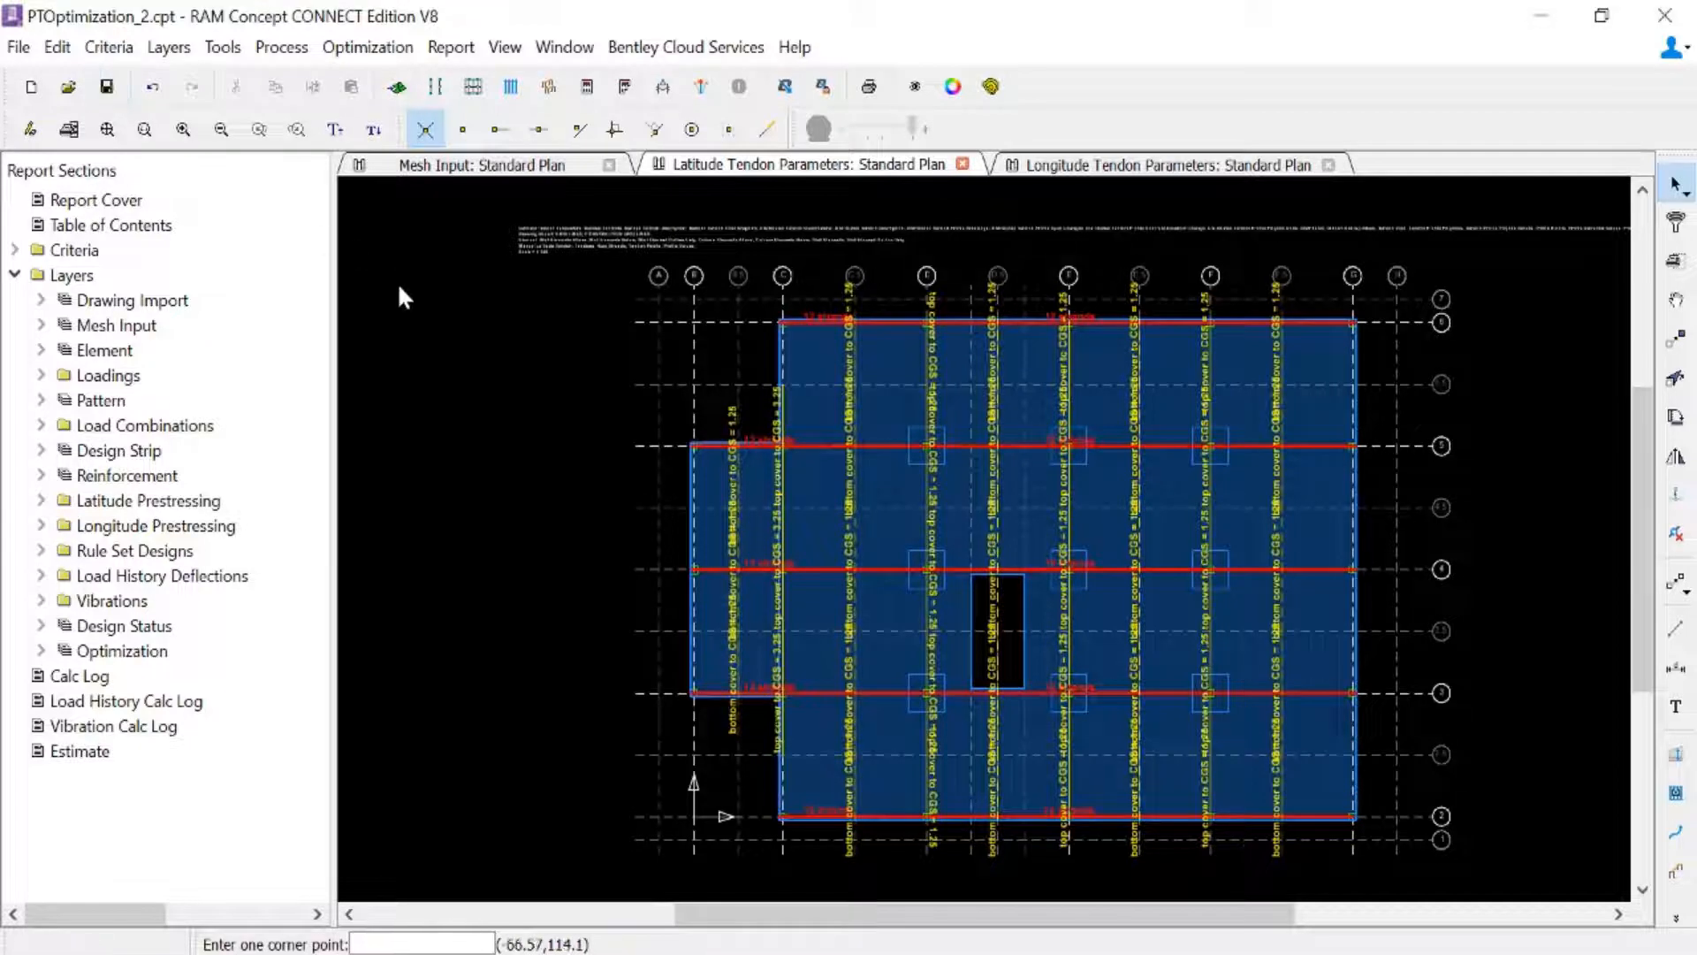